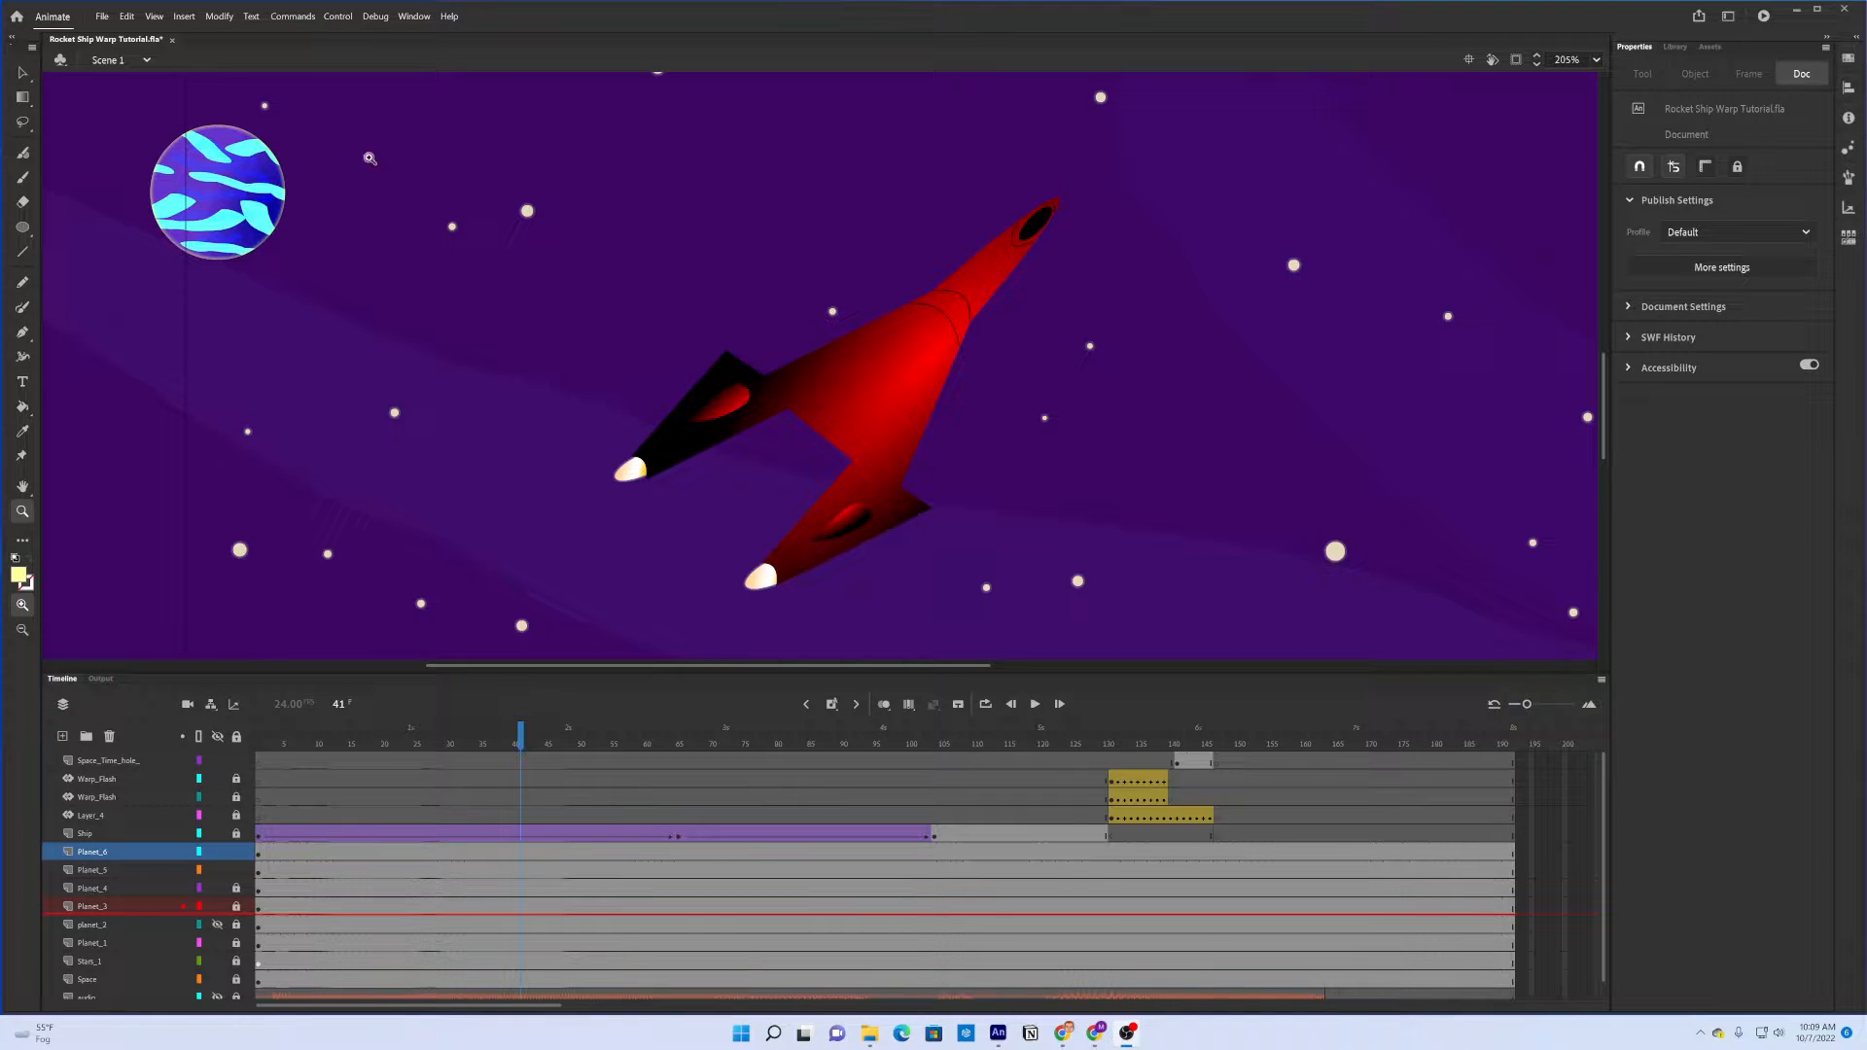
Return to frame 1 and add a layer named Space_Ship_2 above the Planet_6 layer
{"action": "left_click", "coordinate": [23, 73]}
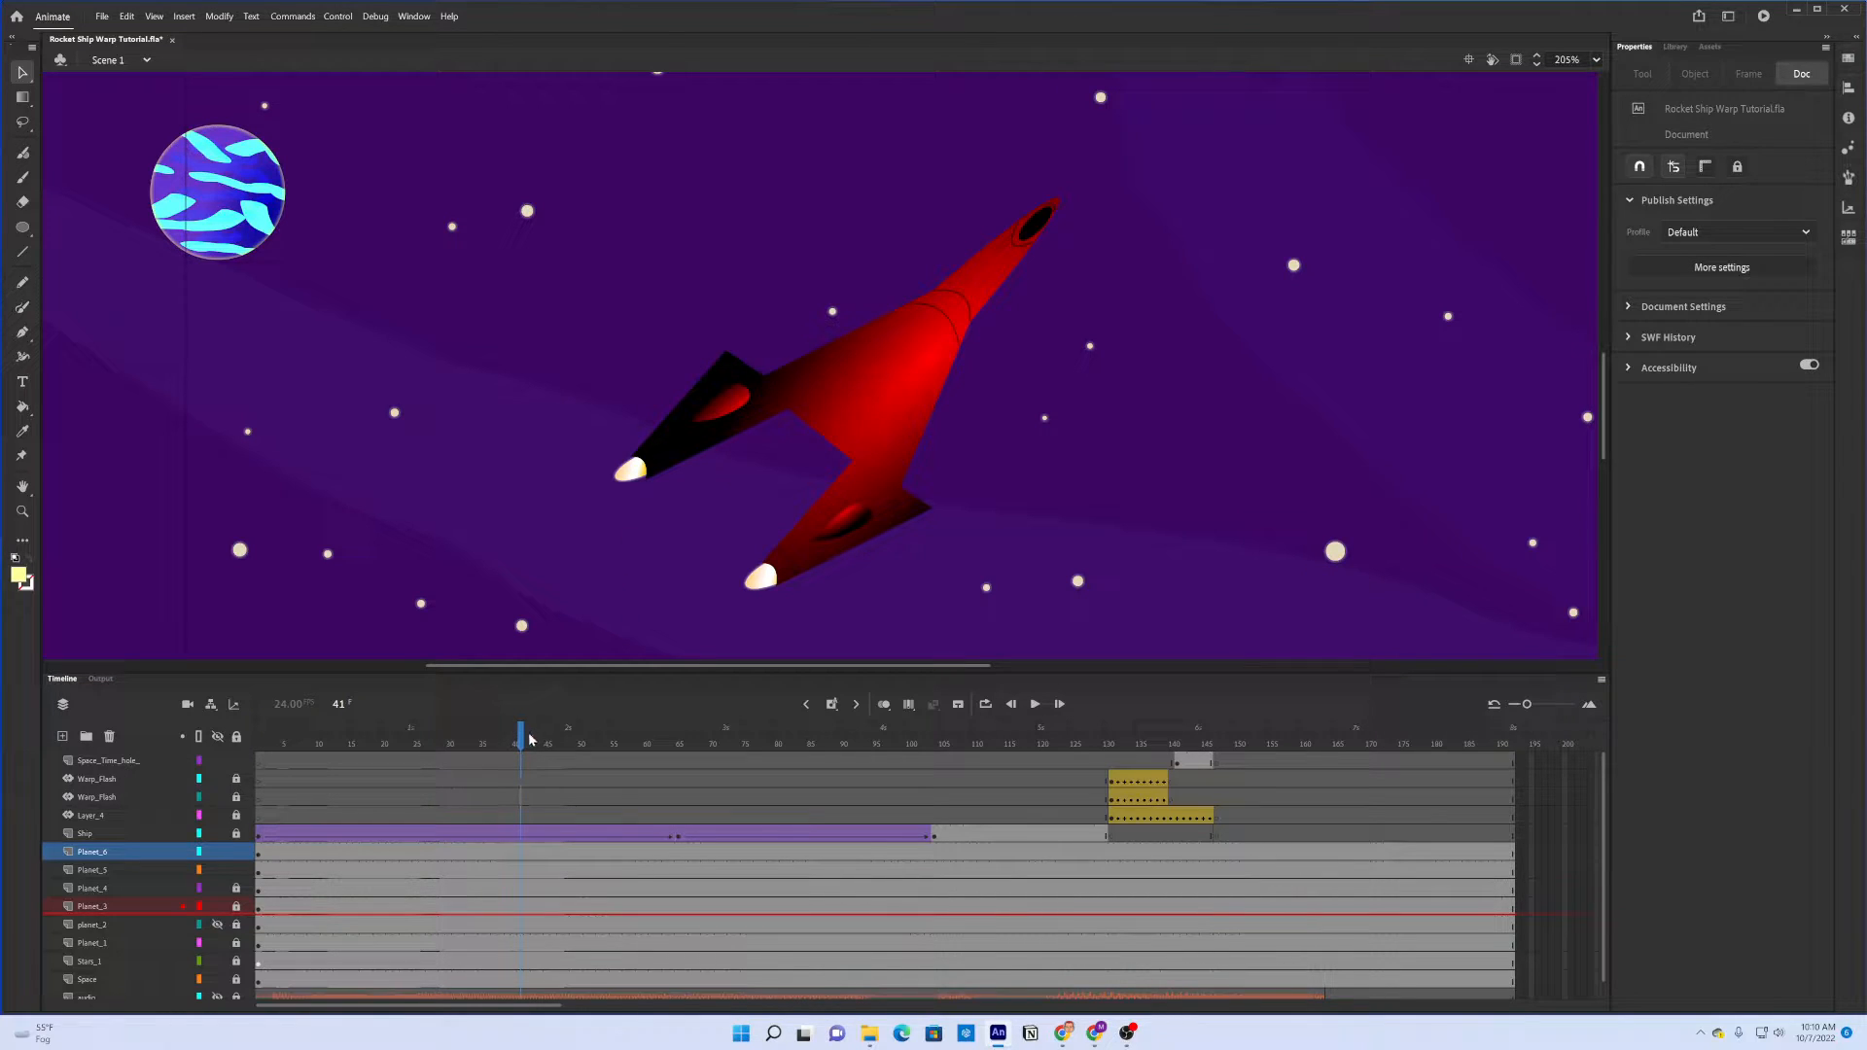
{"action": "left_click_drag", "start_coordinate": [523, 742], "coordinate": [259, 744]}
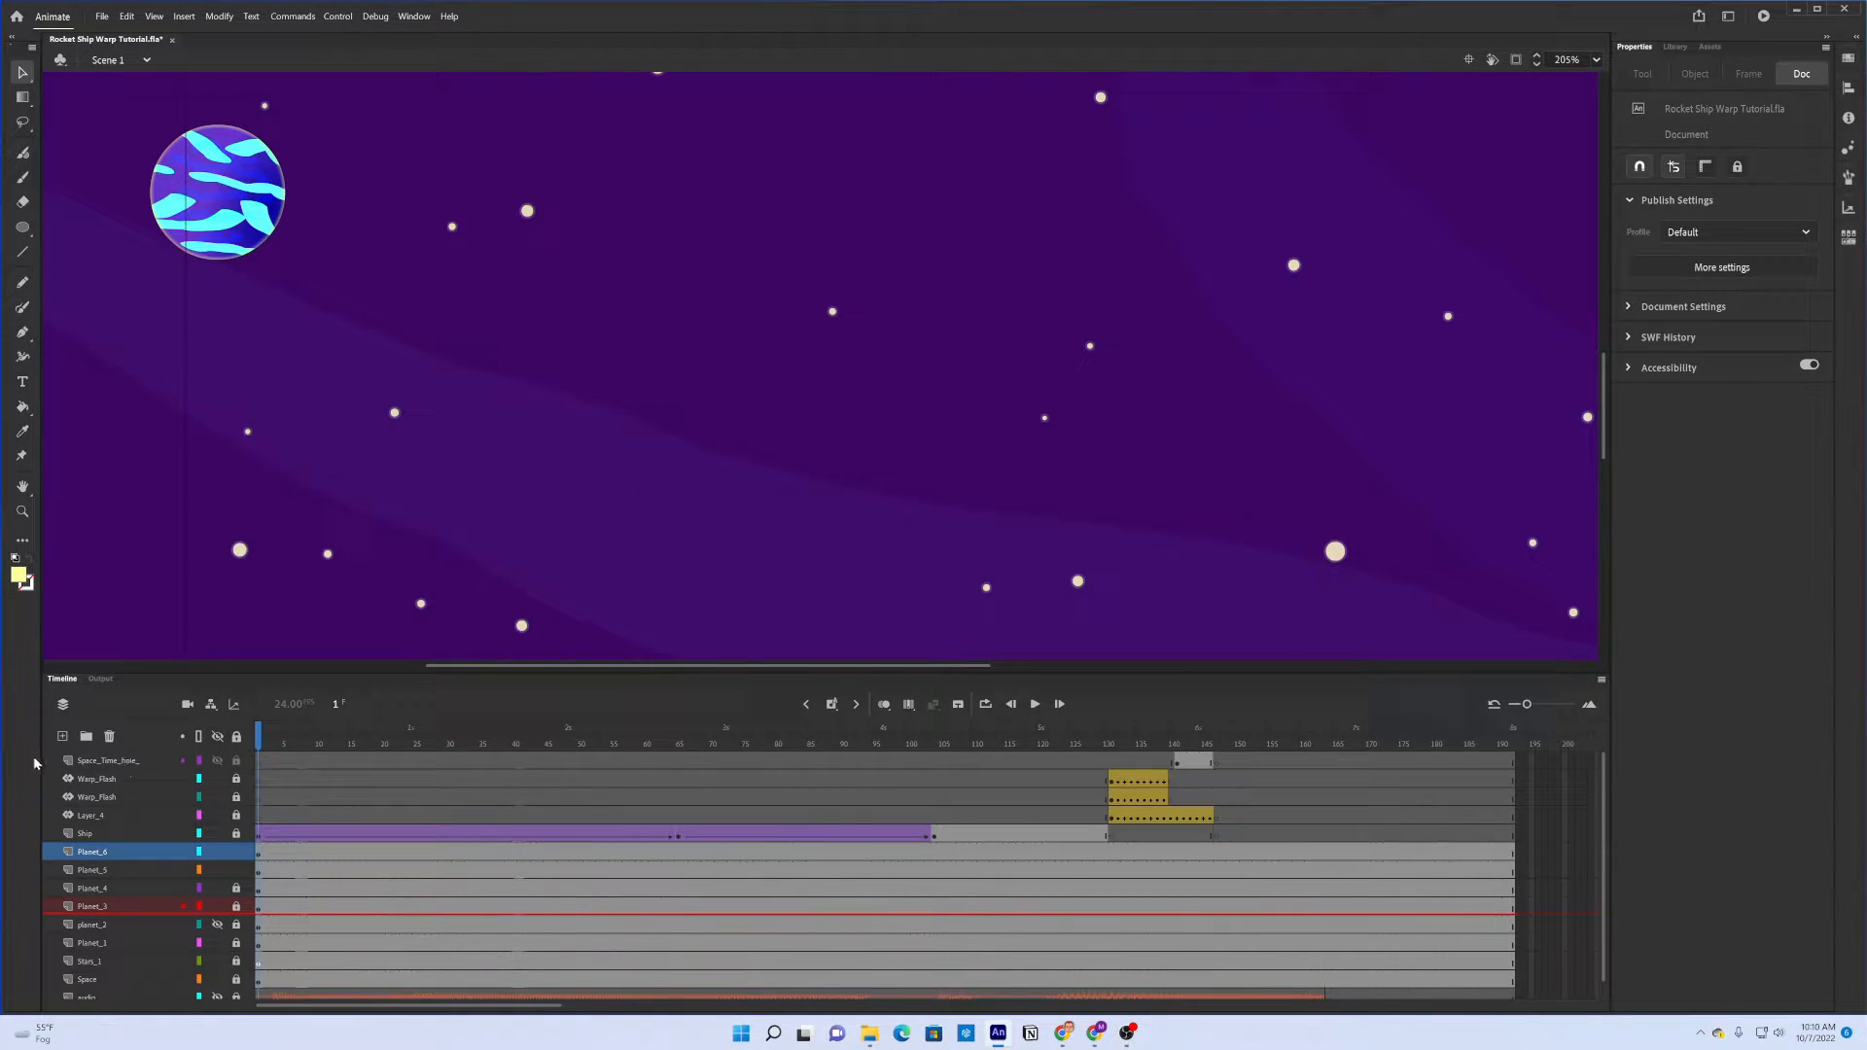
{"action": "left_click", "coordinate": [63, 736]}
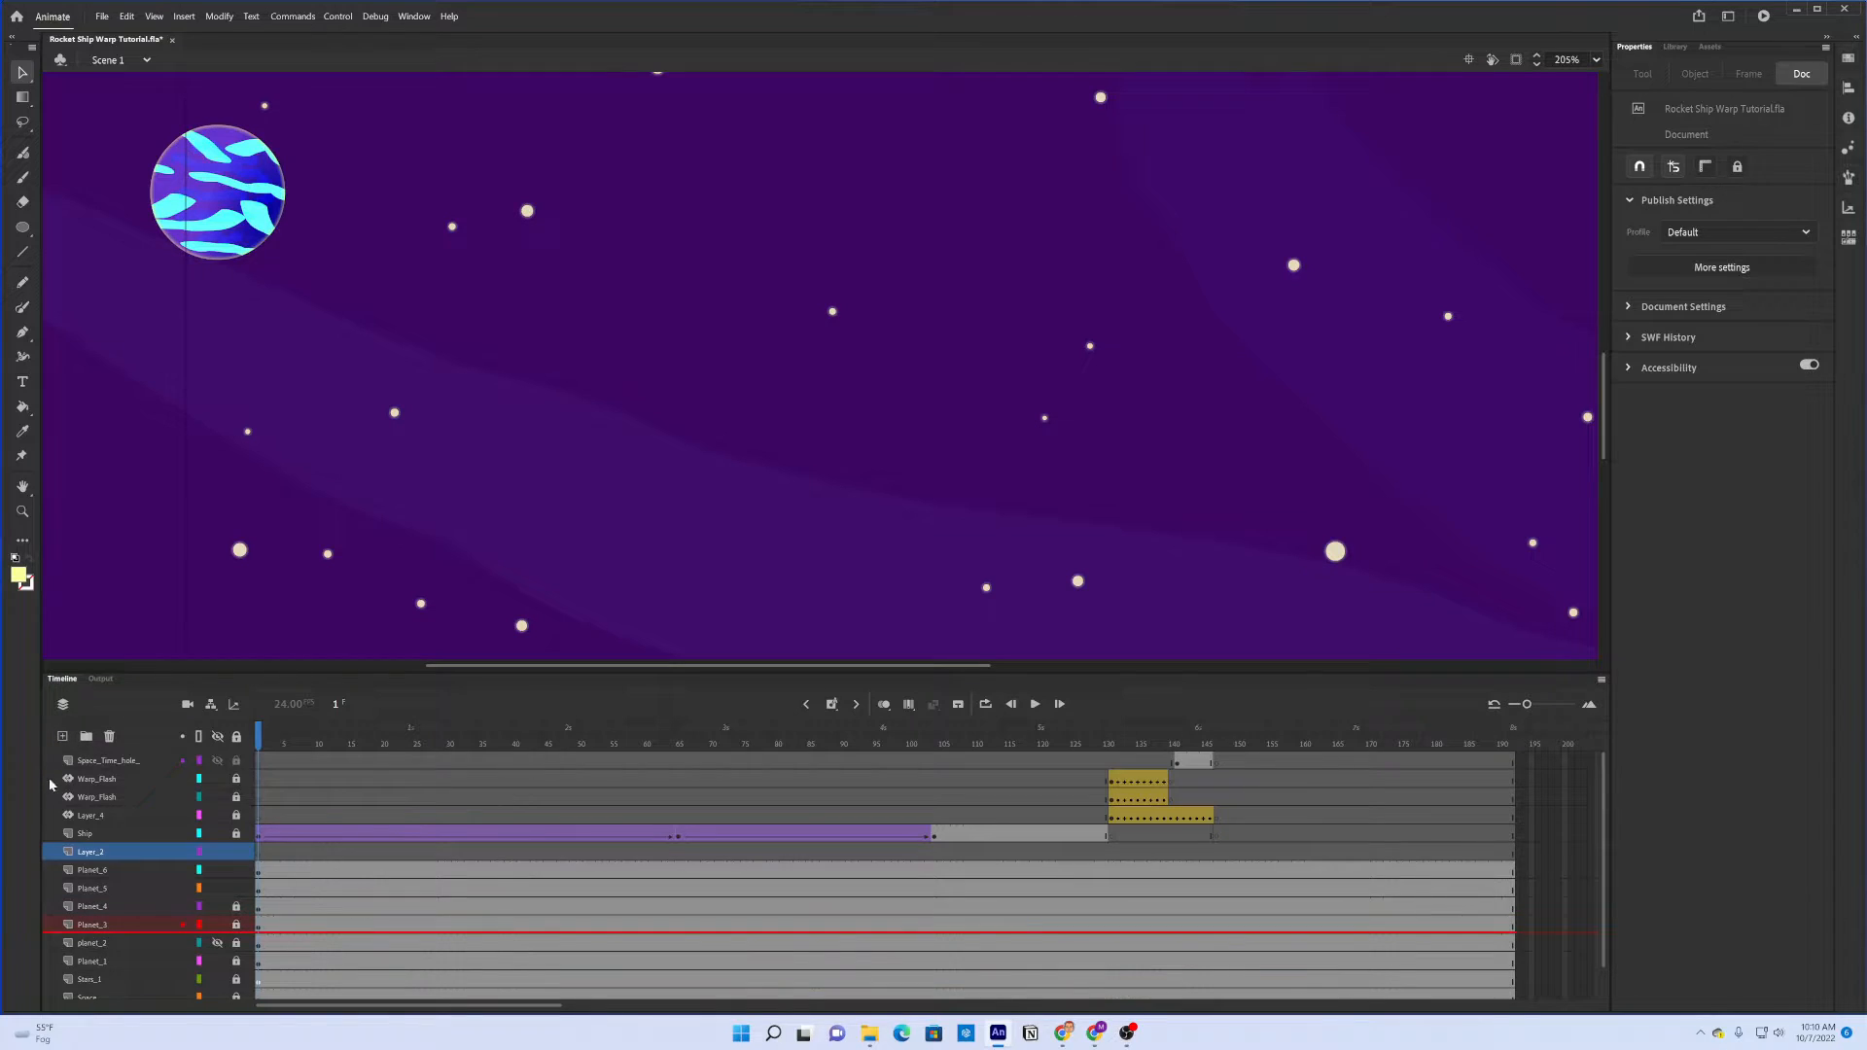
{"action": "double_click", "coordinate": [82, 853]}
{"action": "type", "text": "Space_Ship_"}
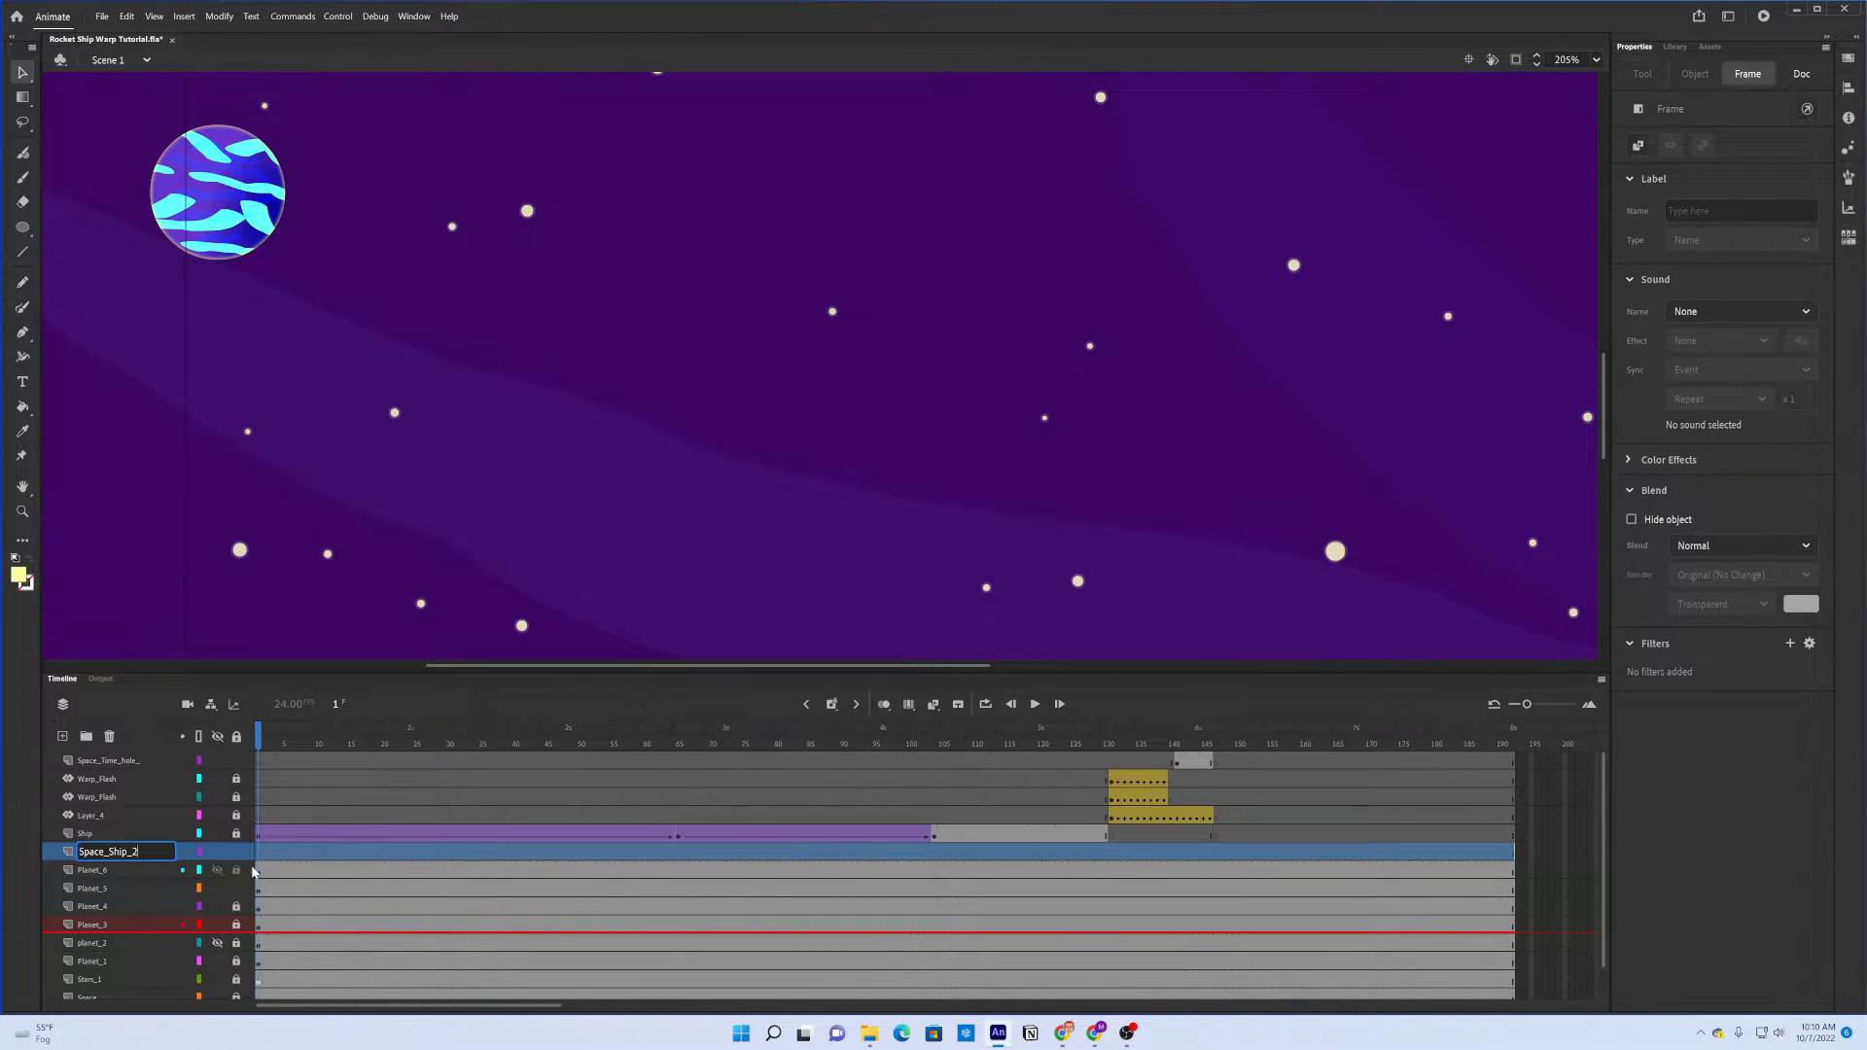
{"action": "key", "text": "Return"}
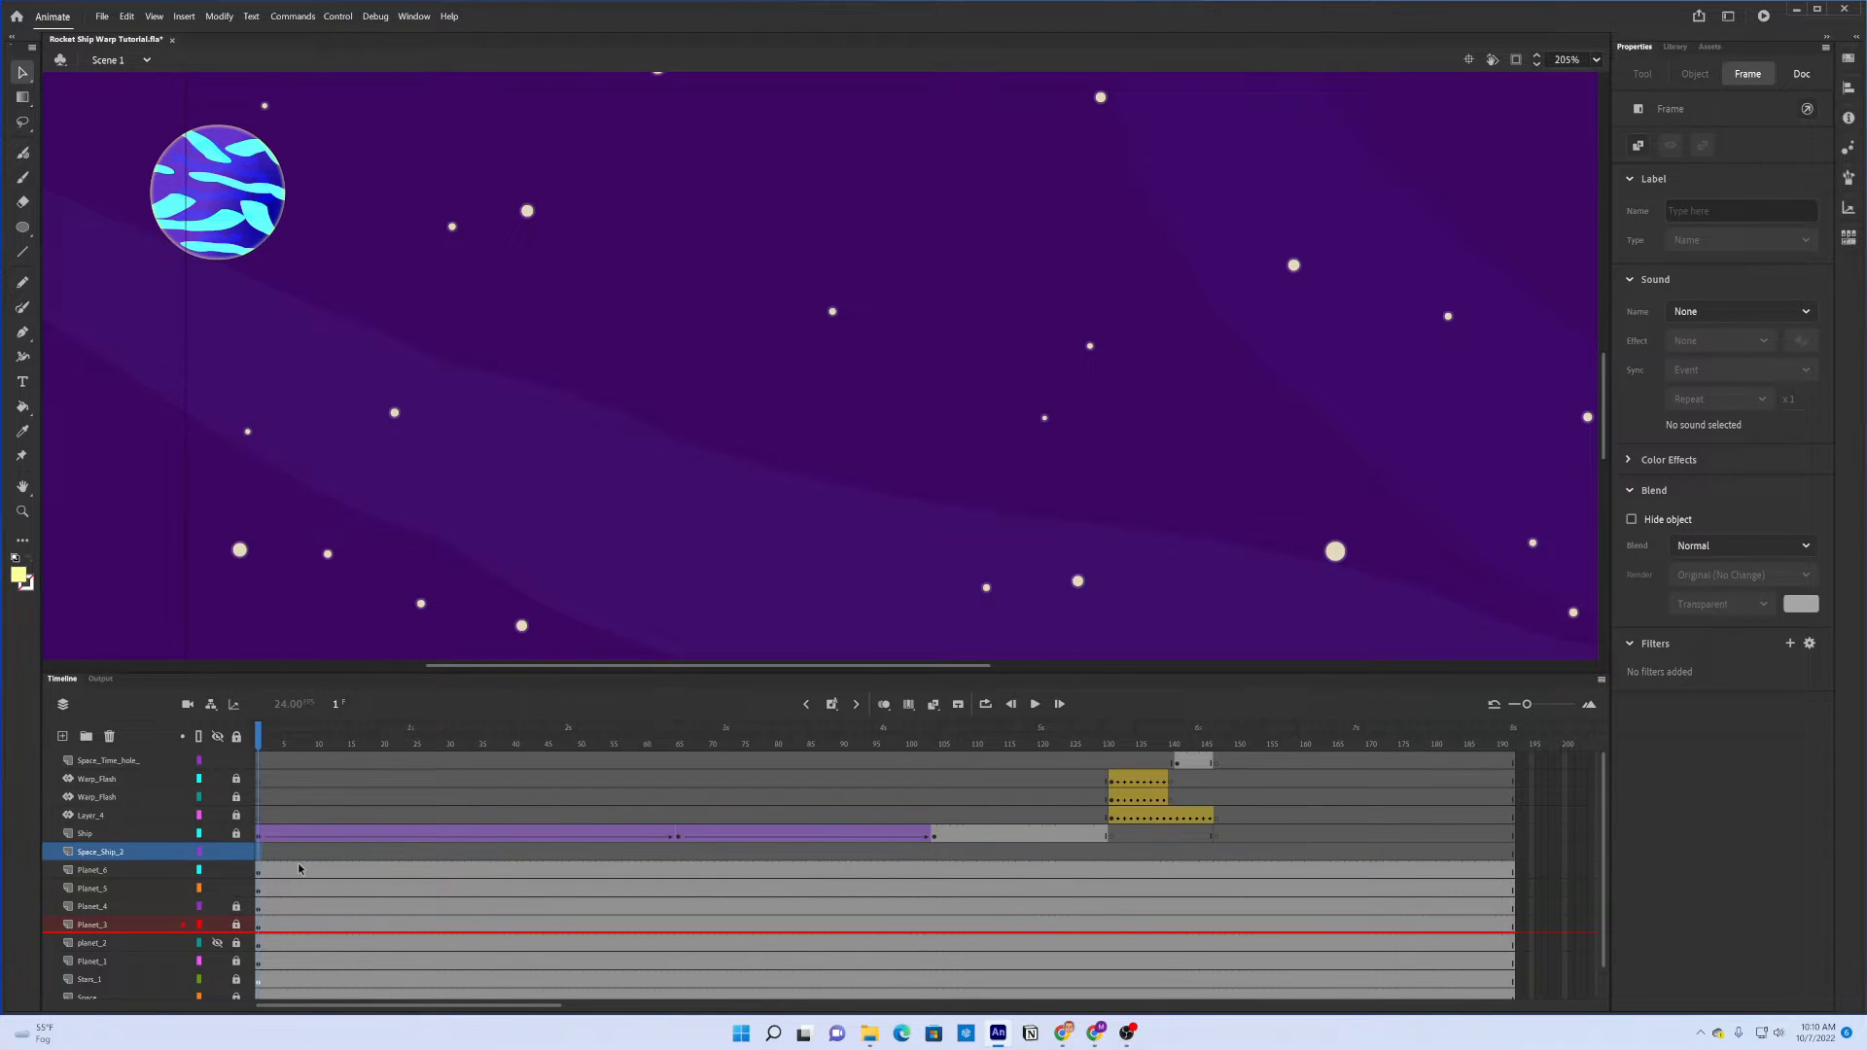
Draw two narrow upright yellow rectangles side by side and a wider rectangle overlapping their upper ends as the ship's body
{"action": "left_click", "coordinate": [23, 228]}
{"action": "left_click_drag", "start_coordinate": [23, 228], "coordinate": [55, 227]}
{"action": "left_click_drag", "start_coordinate": [530, 313], "coordinate": [569, 418]}
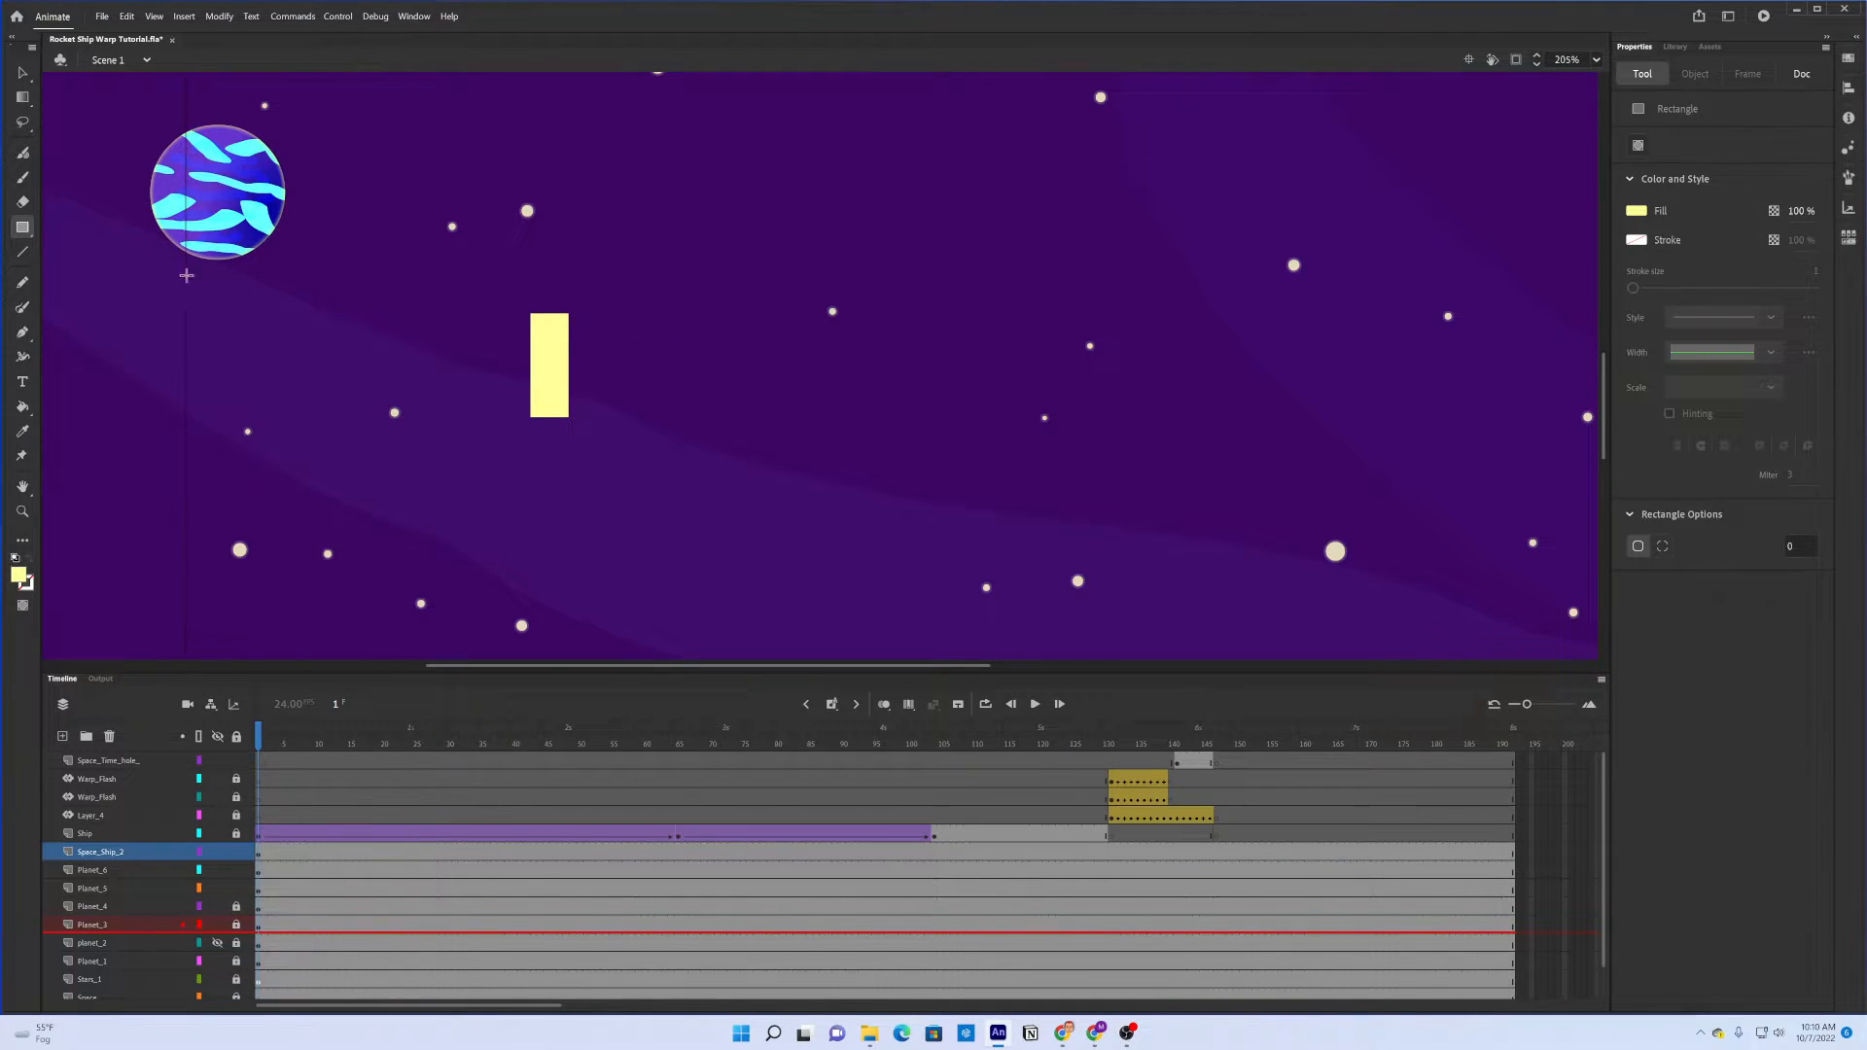
{"action": "mouse_move", "coordinate": [605, 311]}
{"action": "left_mouse_down"}
{"action": "mouse_move", "coordinate": [650, 426]}
{"action": "mouse_move", "coordinate": [636, 417]}
{"action": "left_mouse_up"}
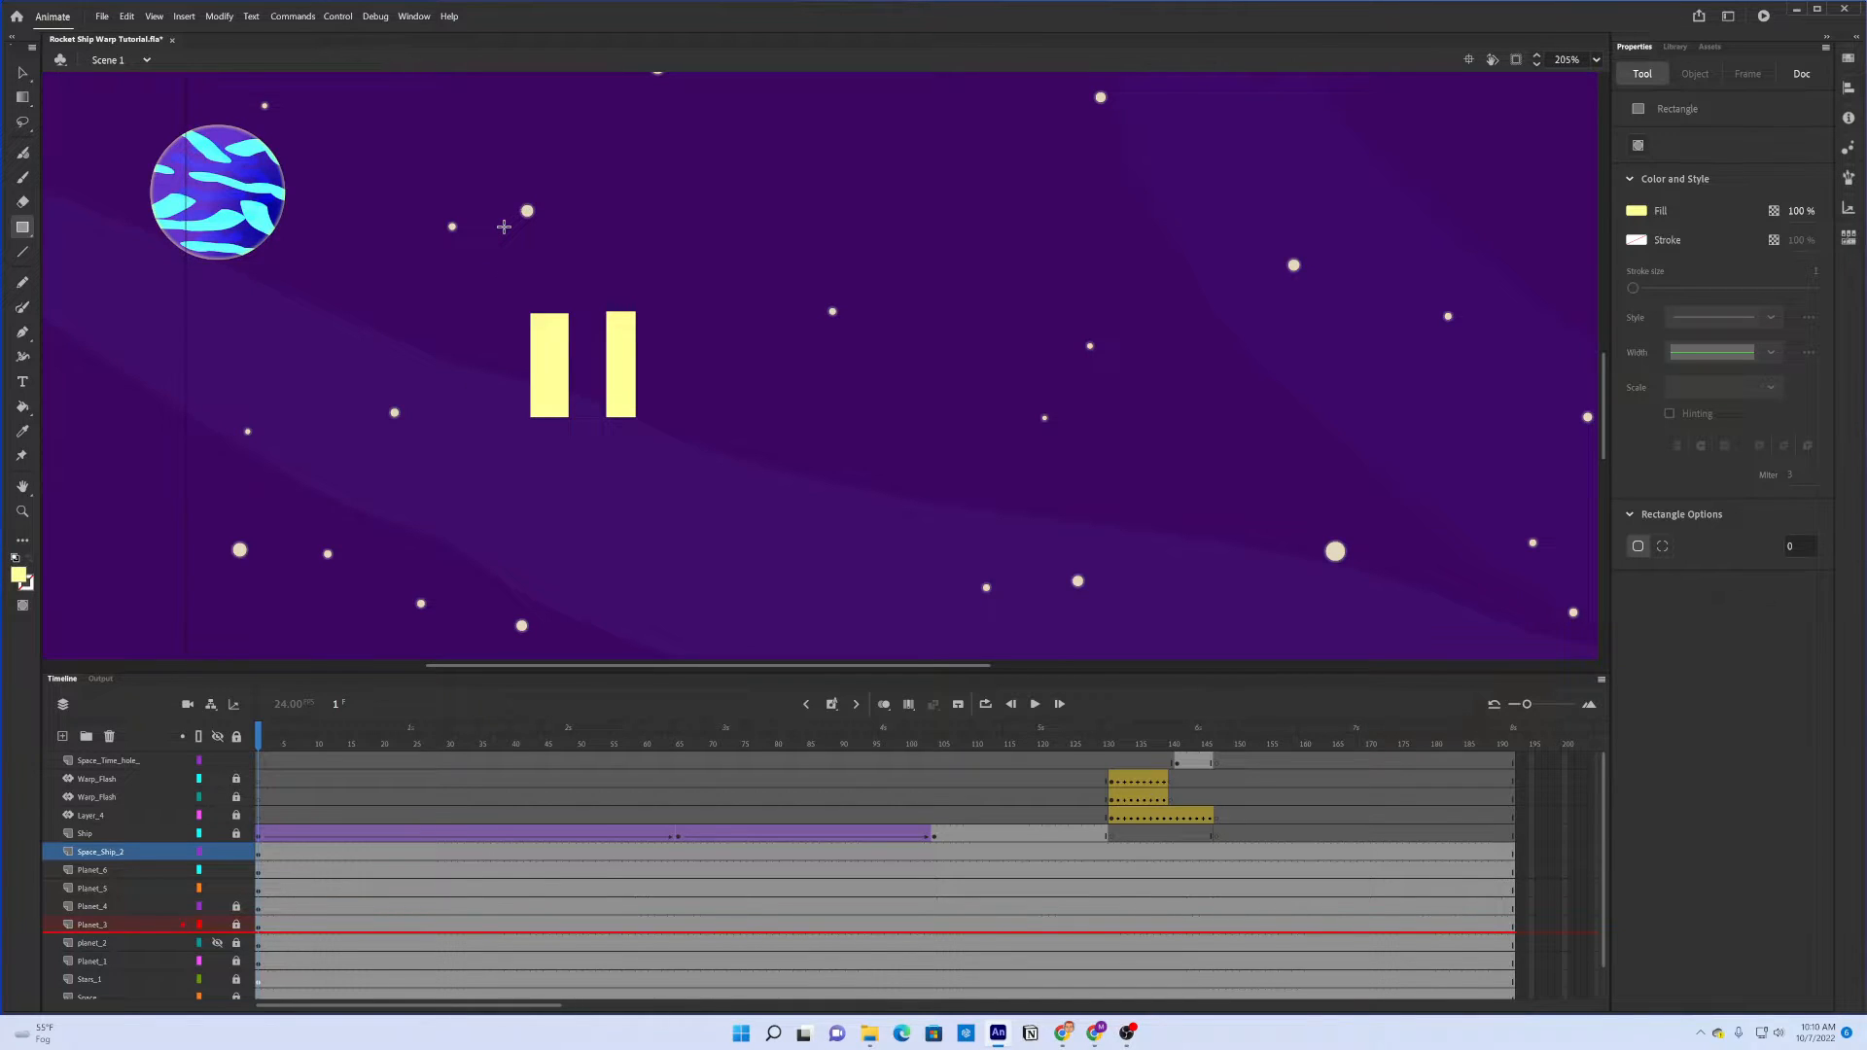
{"action": "left_click_drag", "start_coordinate": [503, 227], "coordinate": [665, 322]}
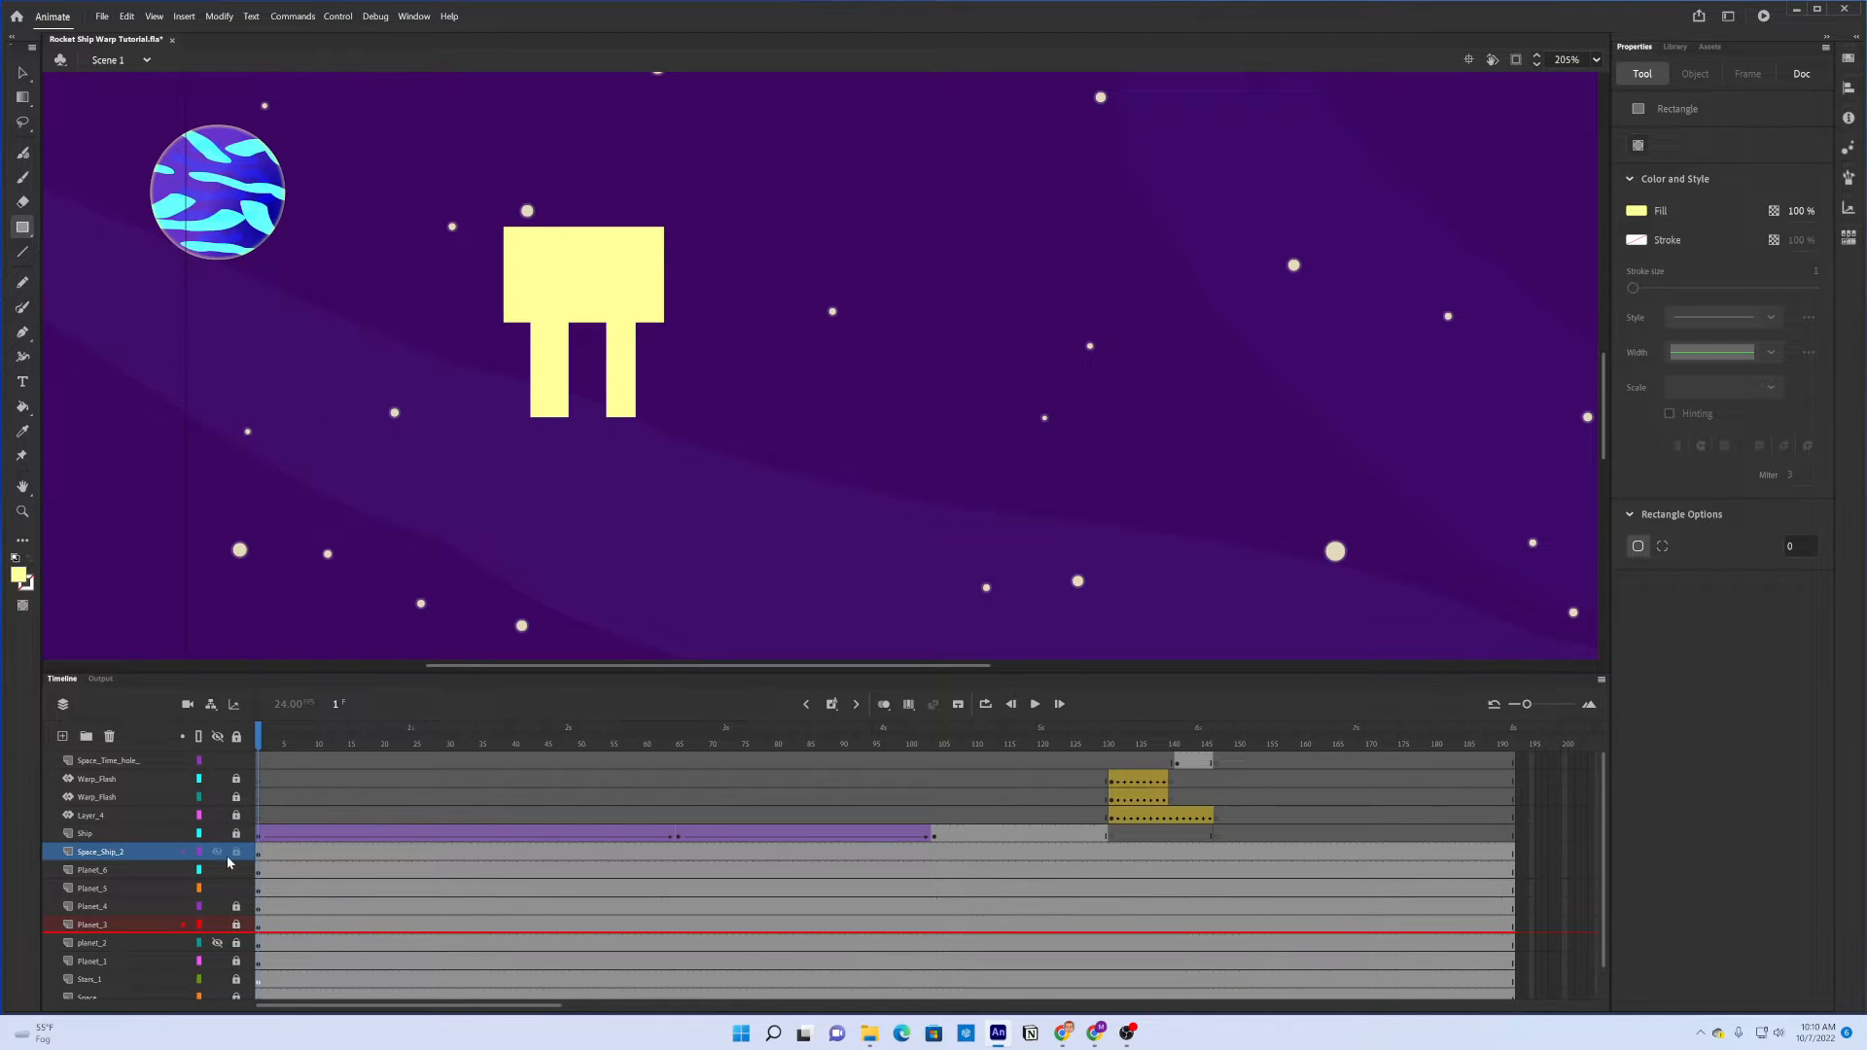
Convert the rectangle artwork on Space_Ship_2 to a Graphic symbol named Ship2
{"action": "left_click", "coordinate": [259, 856]}
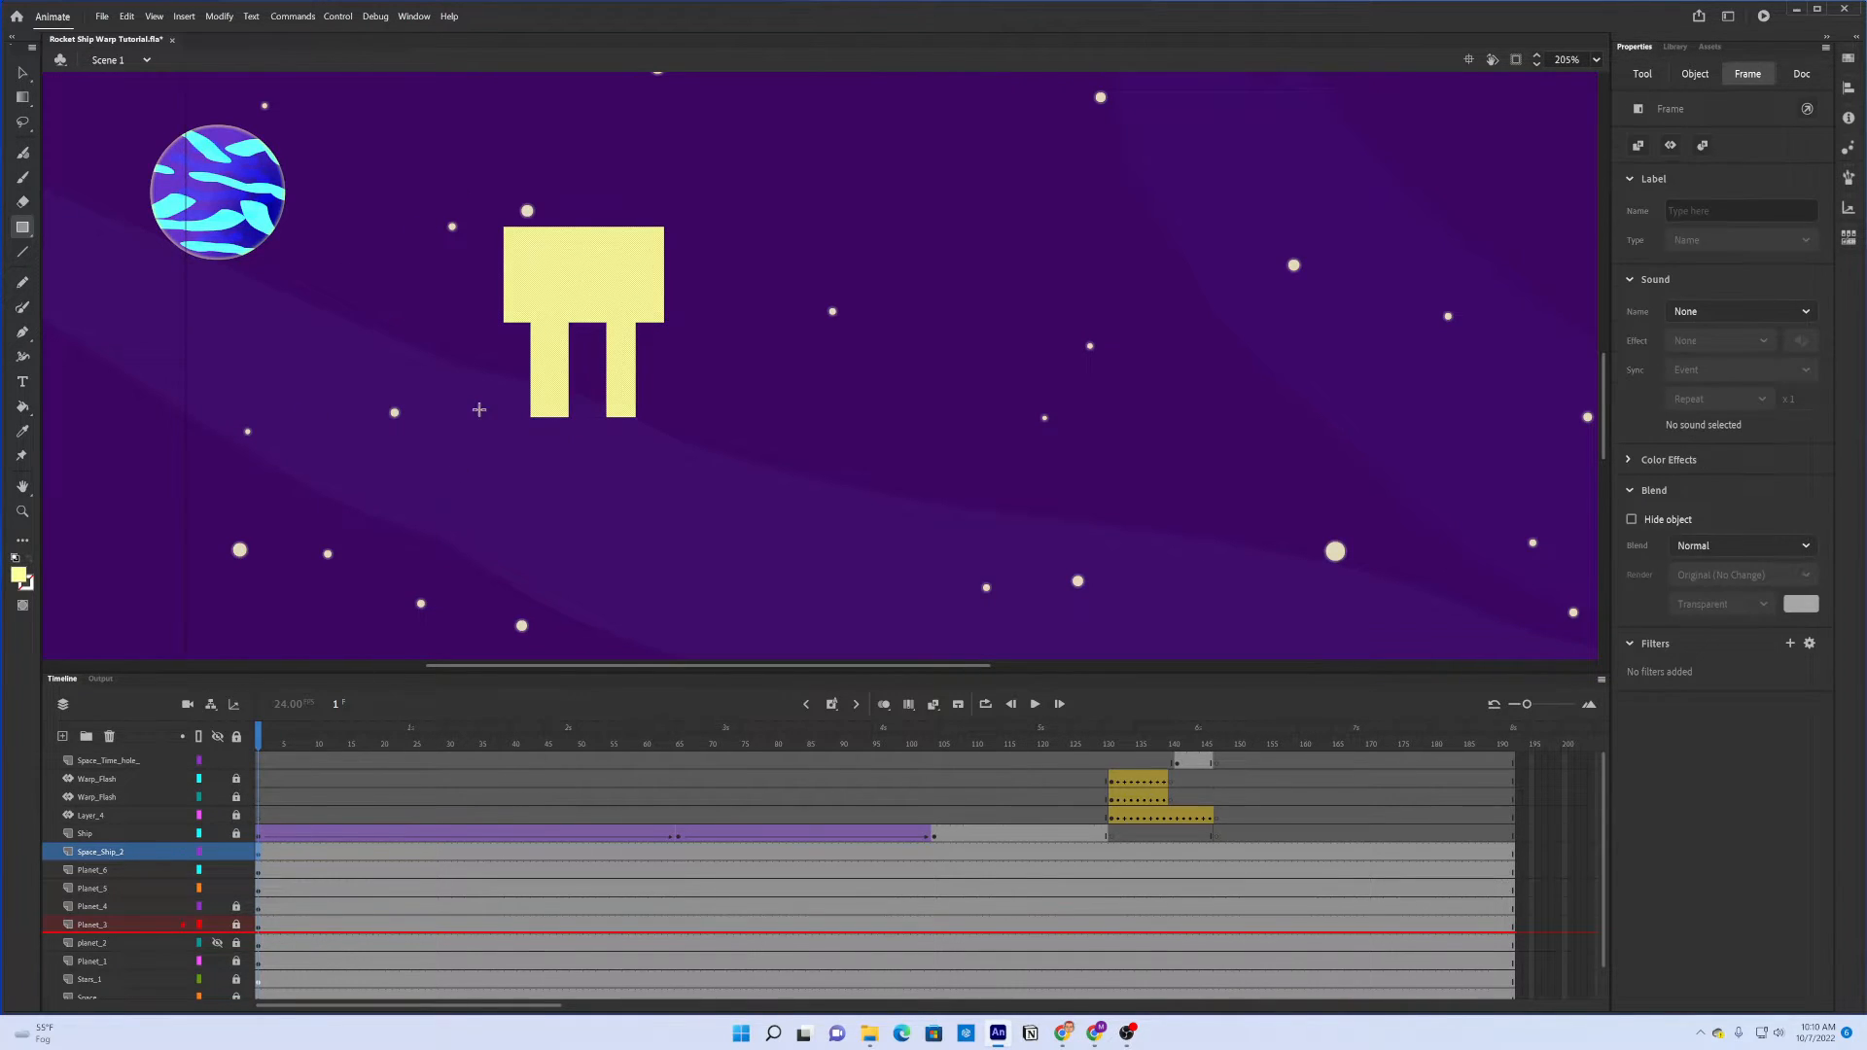
{"action": "left_click", "coordinate": [219, 17]}
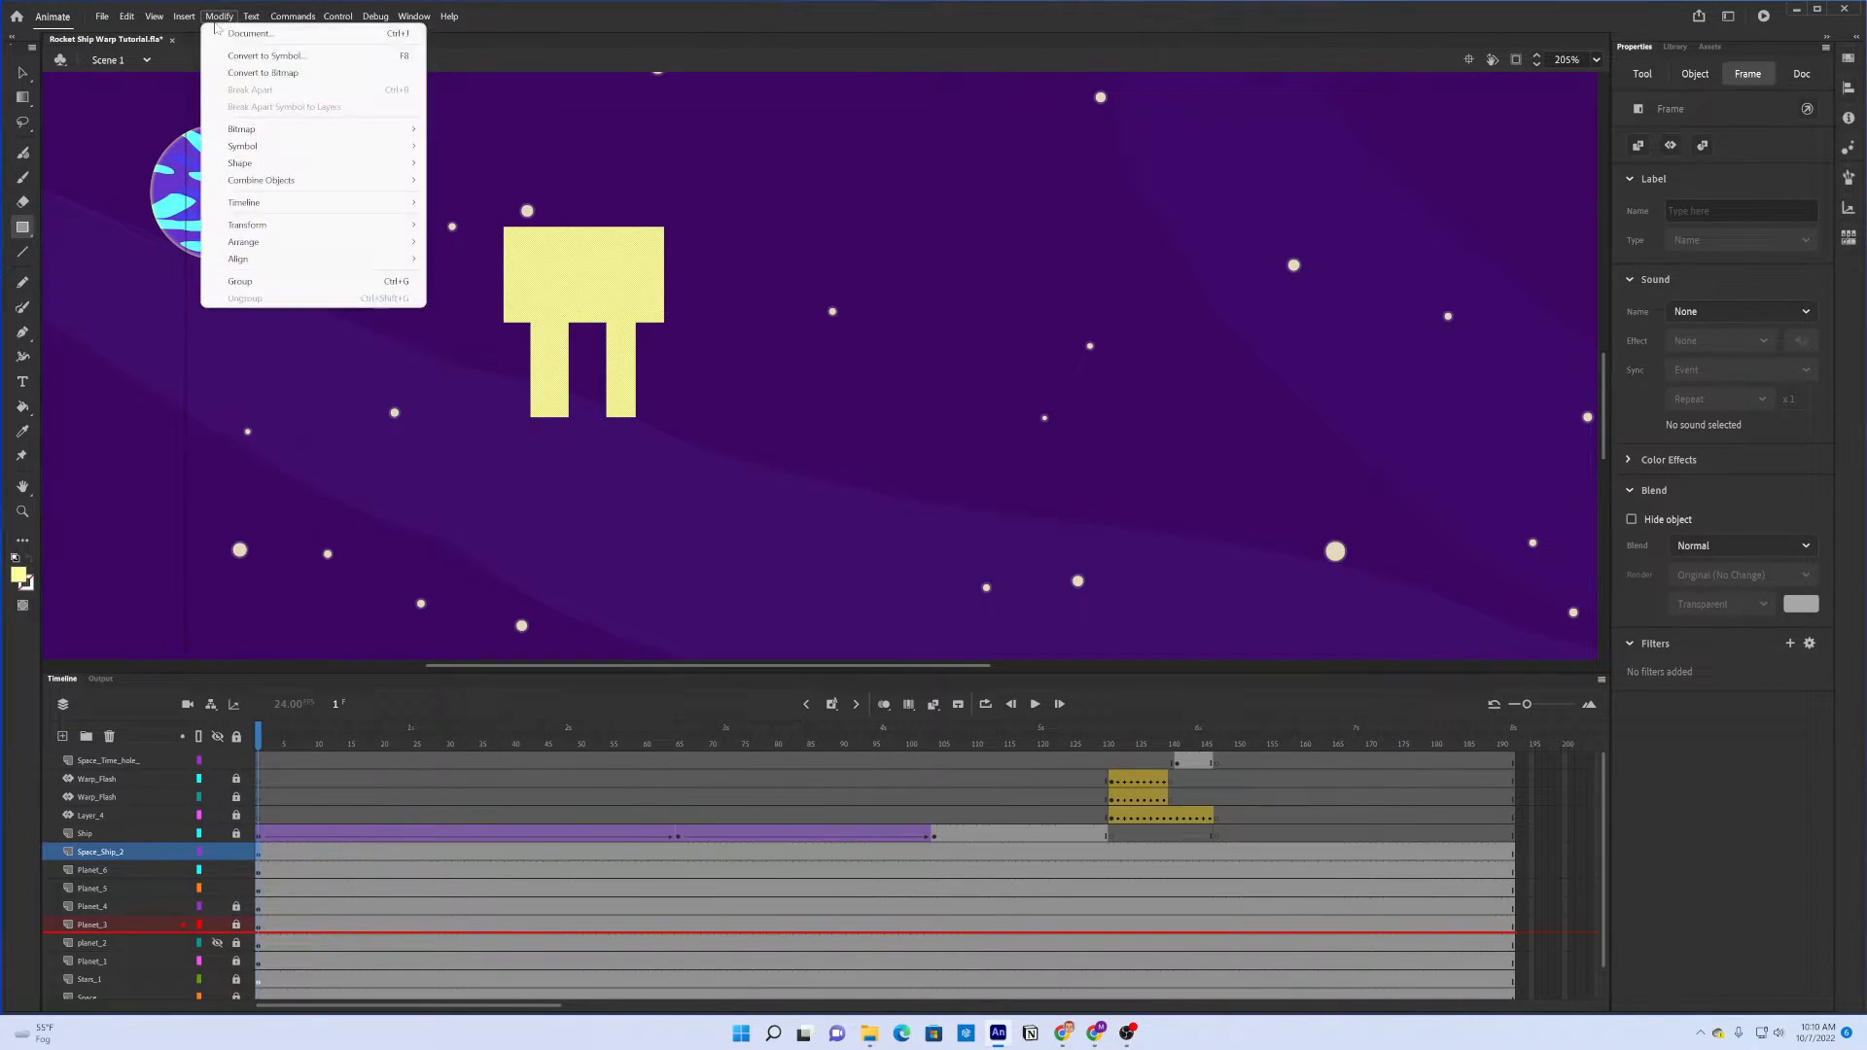
{"action": "left_click", "coordinate": [251, 53]}
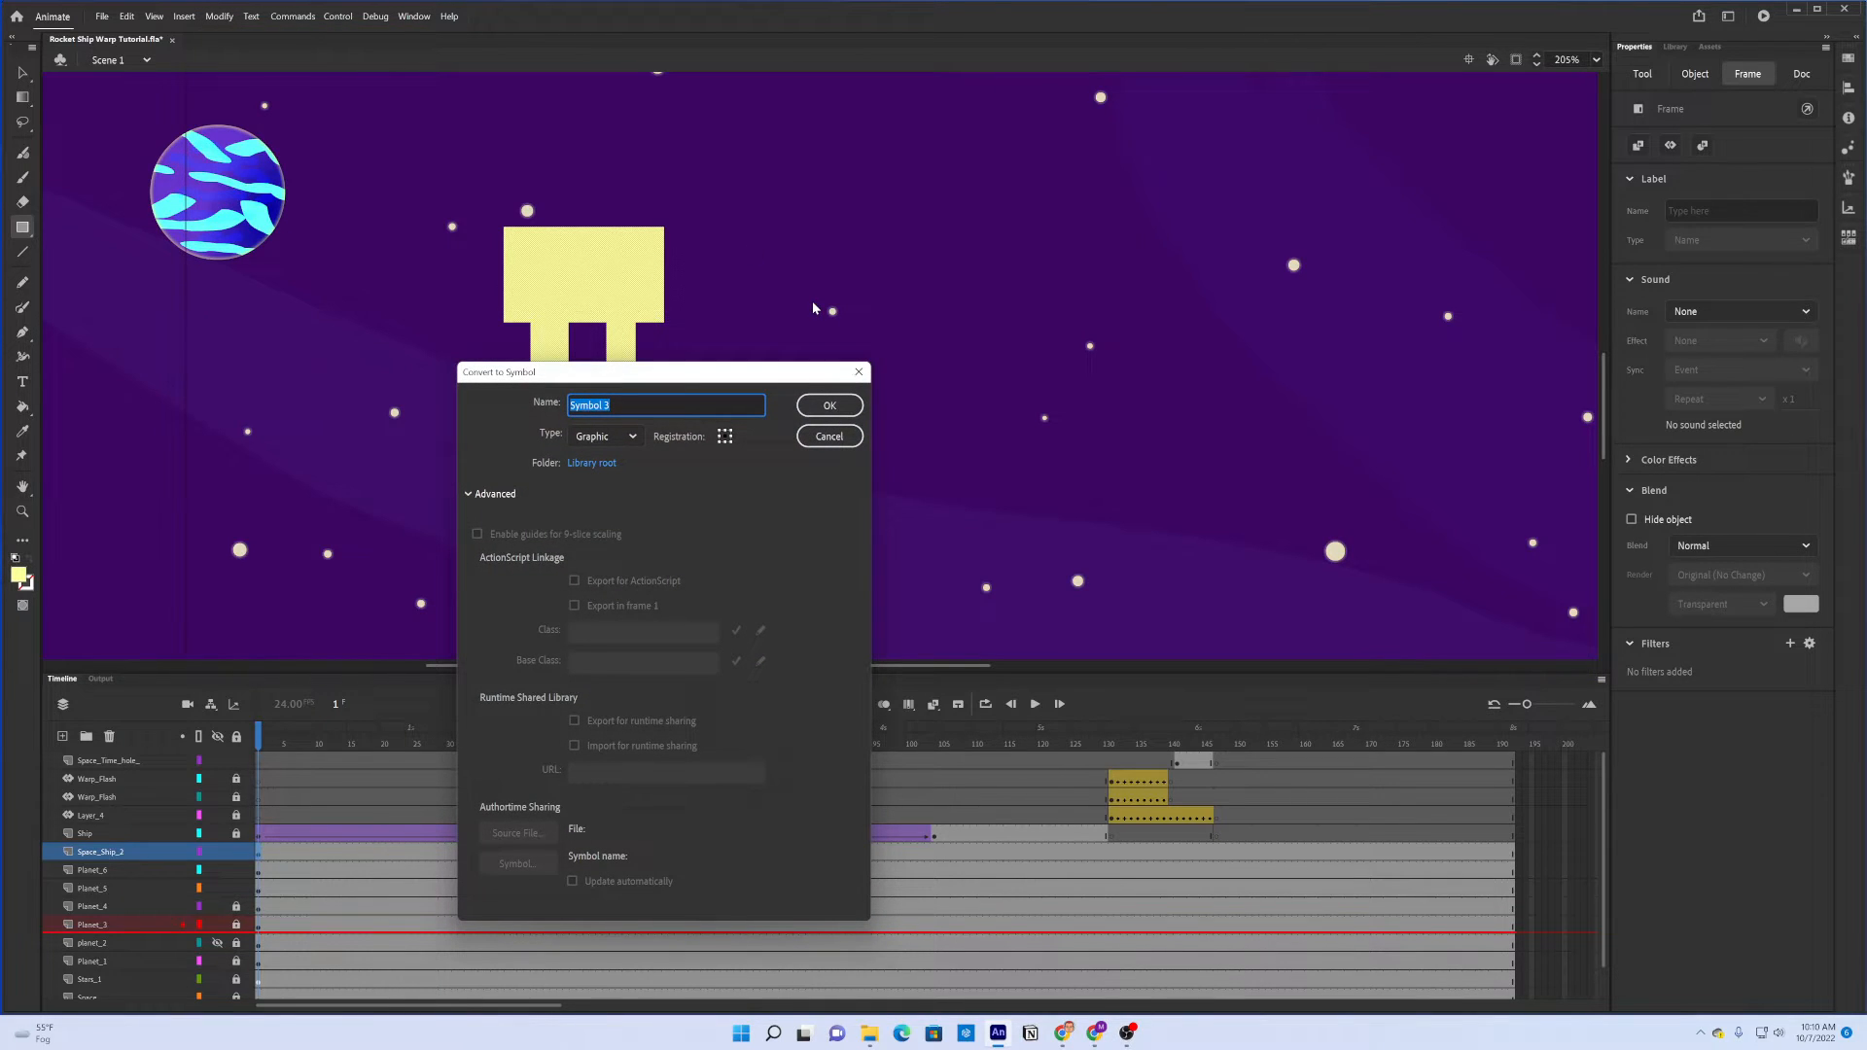
{"action": "type", "text": "Ship2"}
{"action": "left_click", "coordinate": [825, 406]}
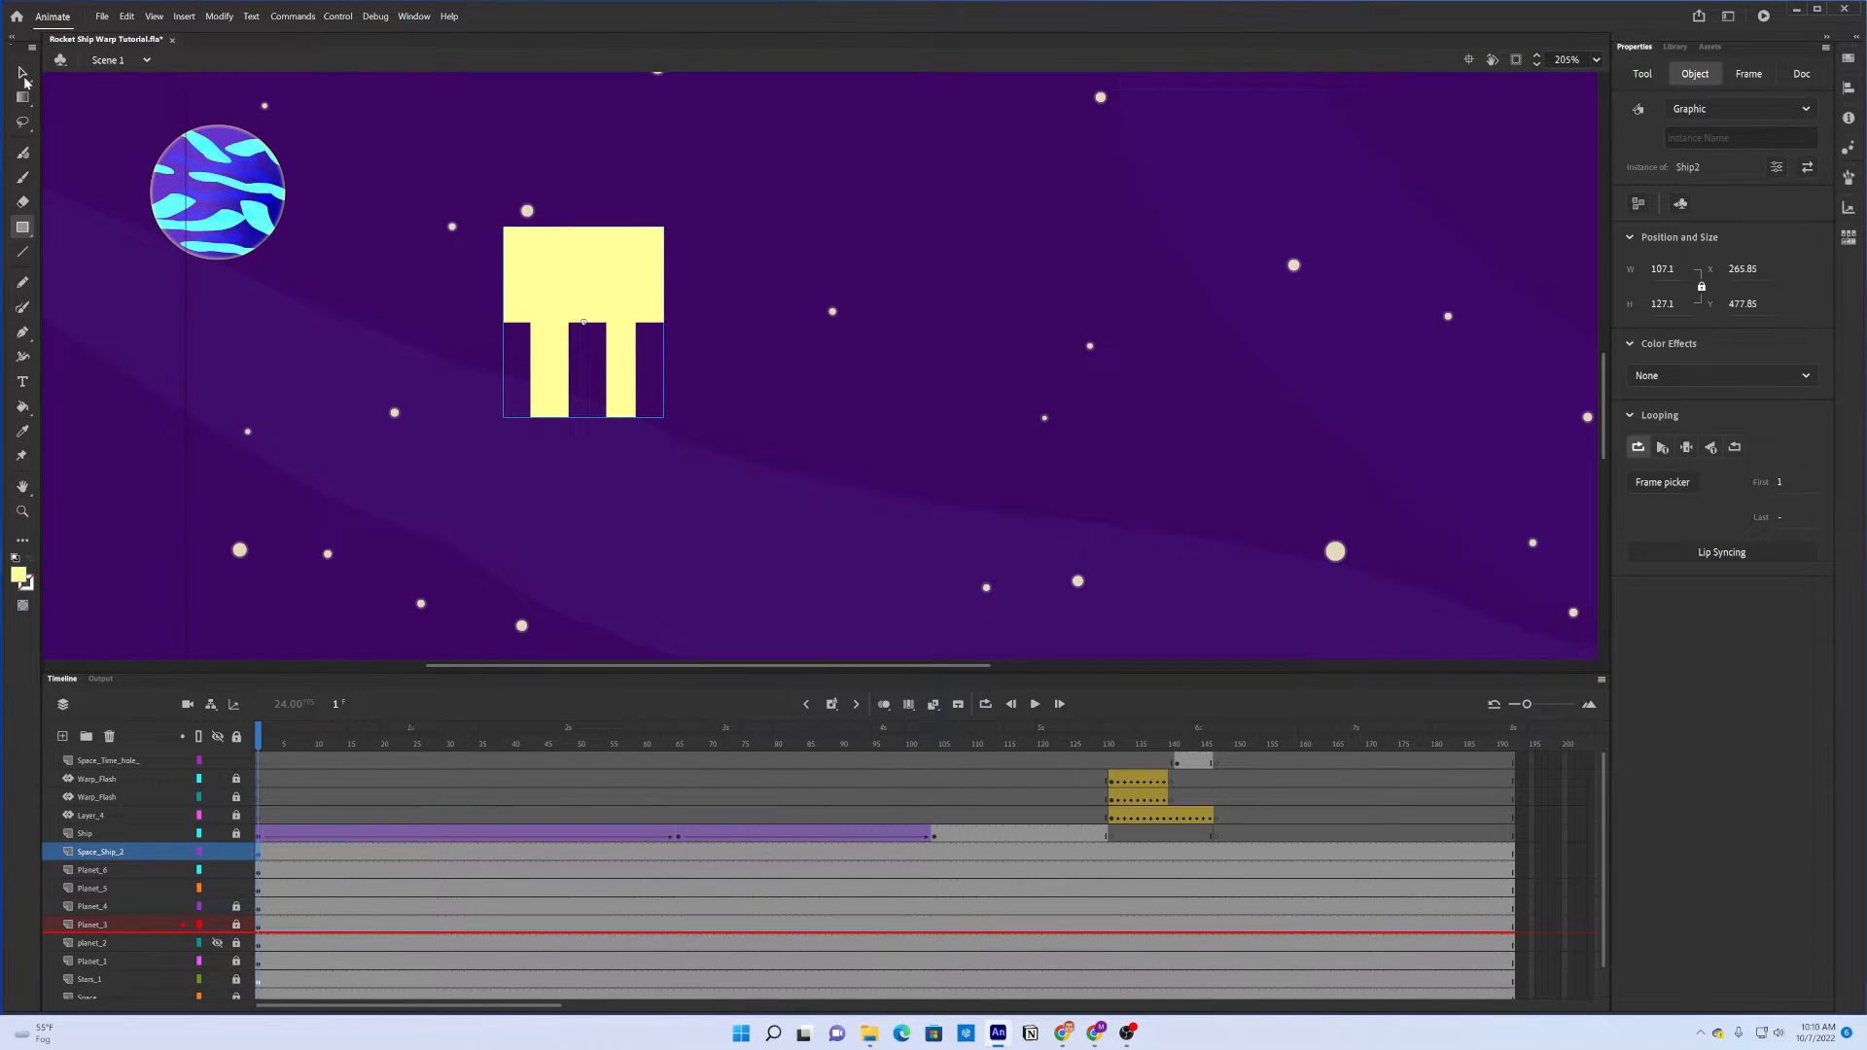
Open the Ship2 symbol for editing and bend the body's upper edge upward into a tall rounded nose cone
{"action": "key", "text": "v"}
{"action": "double_click", "coordinate": [599, 311]}
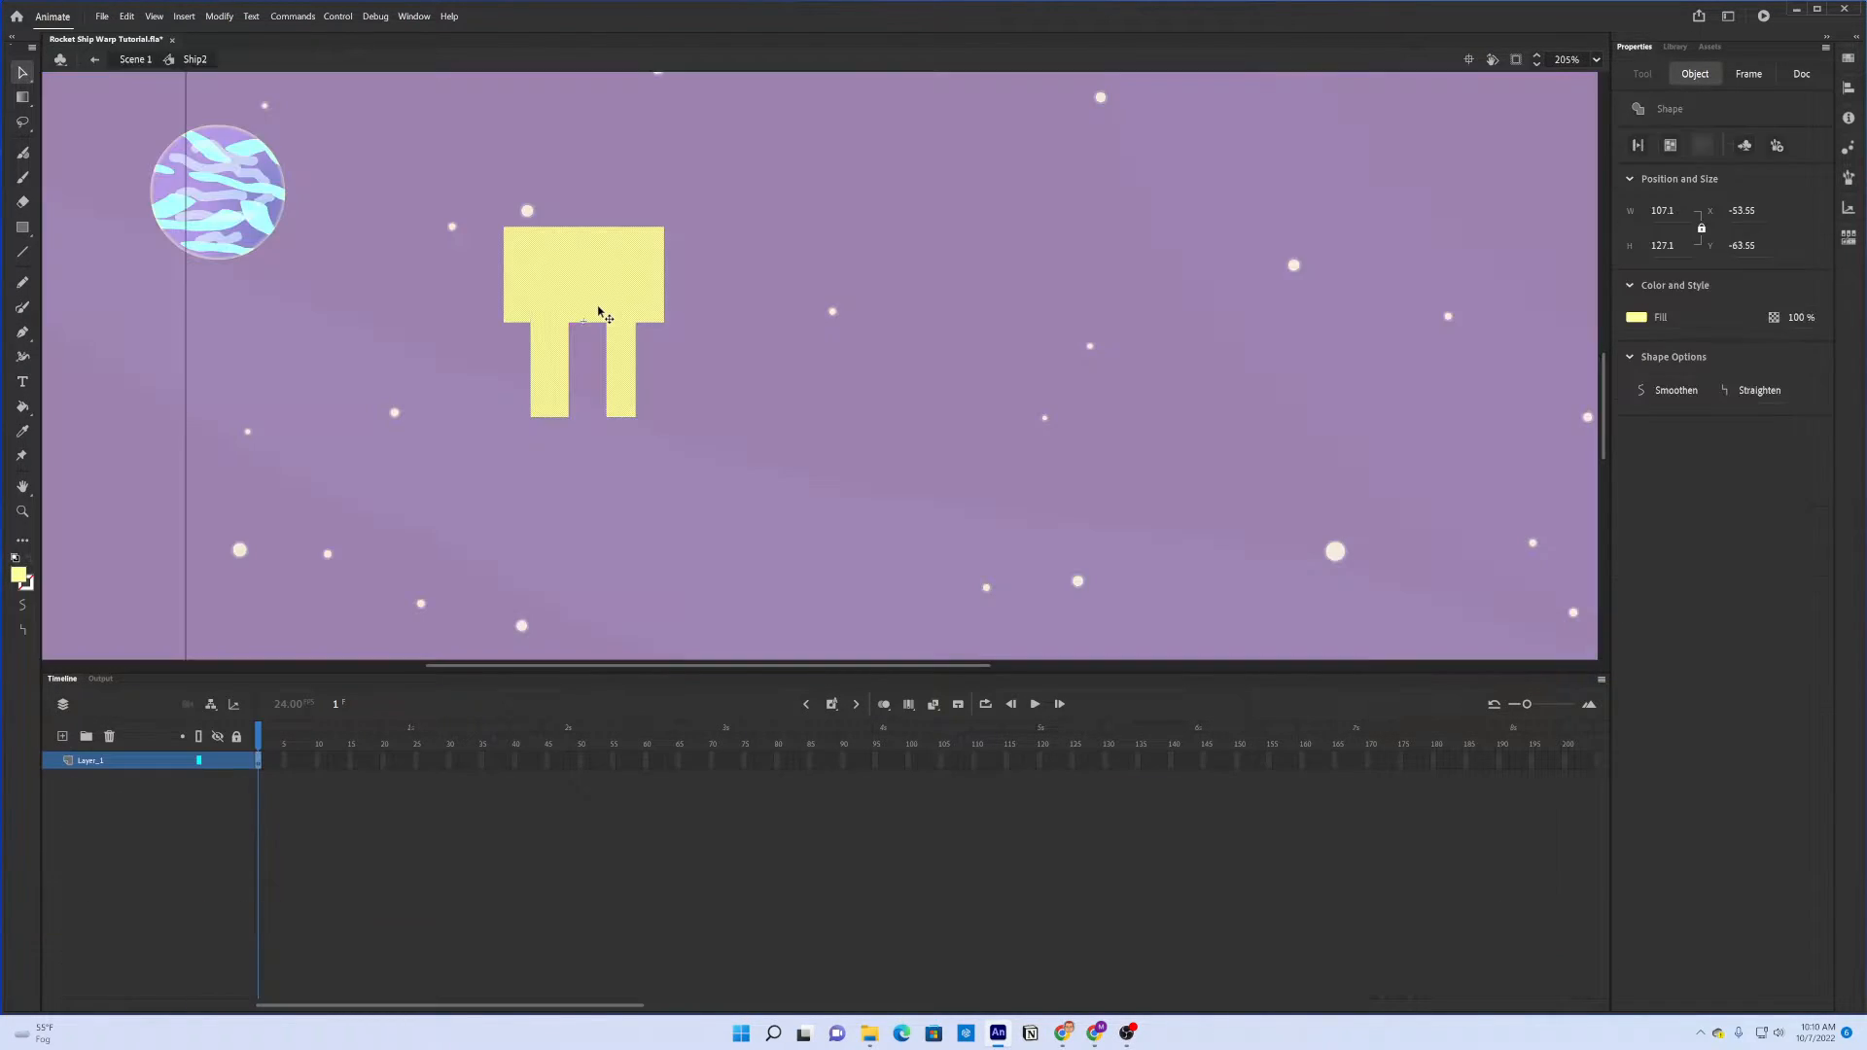
{"action": "left_click", "coordinate": [22, 511]}
{"action": "left_click_drag", "start_coordinate": [430, 114], "coordinate": [776, 456]}
{"action": "left_click", "coordinate": [22, 73]}
{"action": "left_click", "coordinate": [605, 450]}
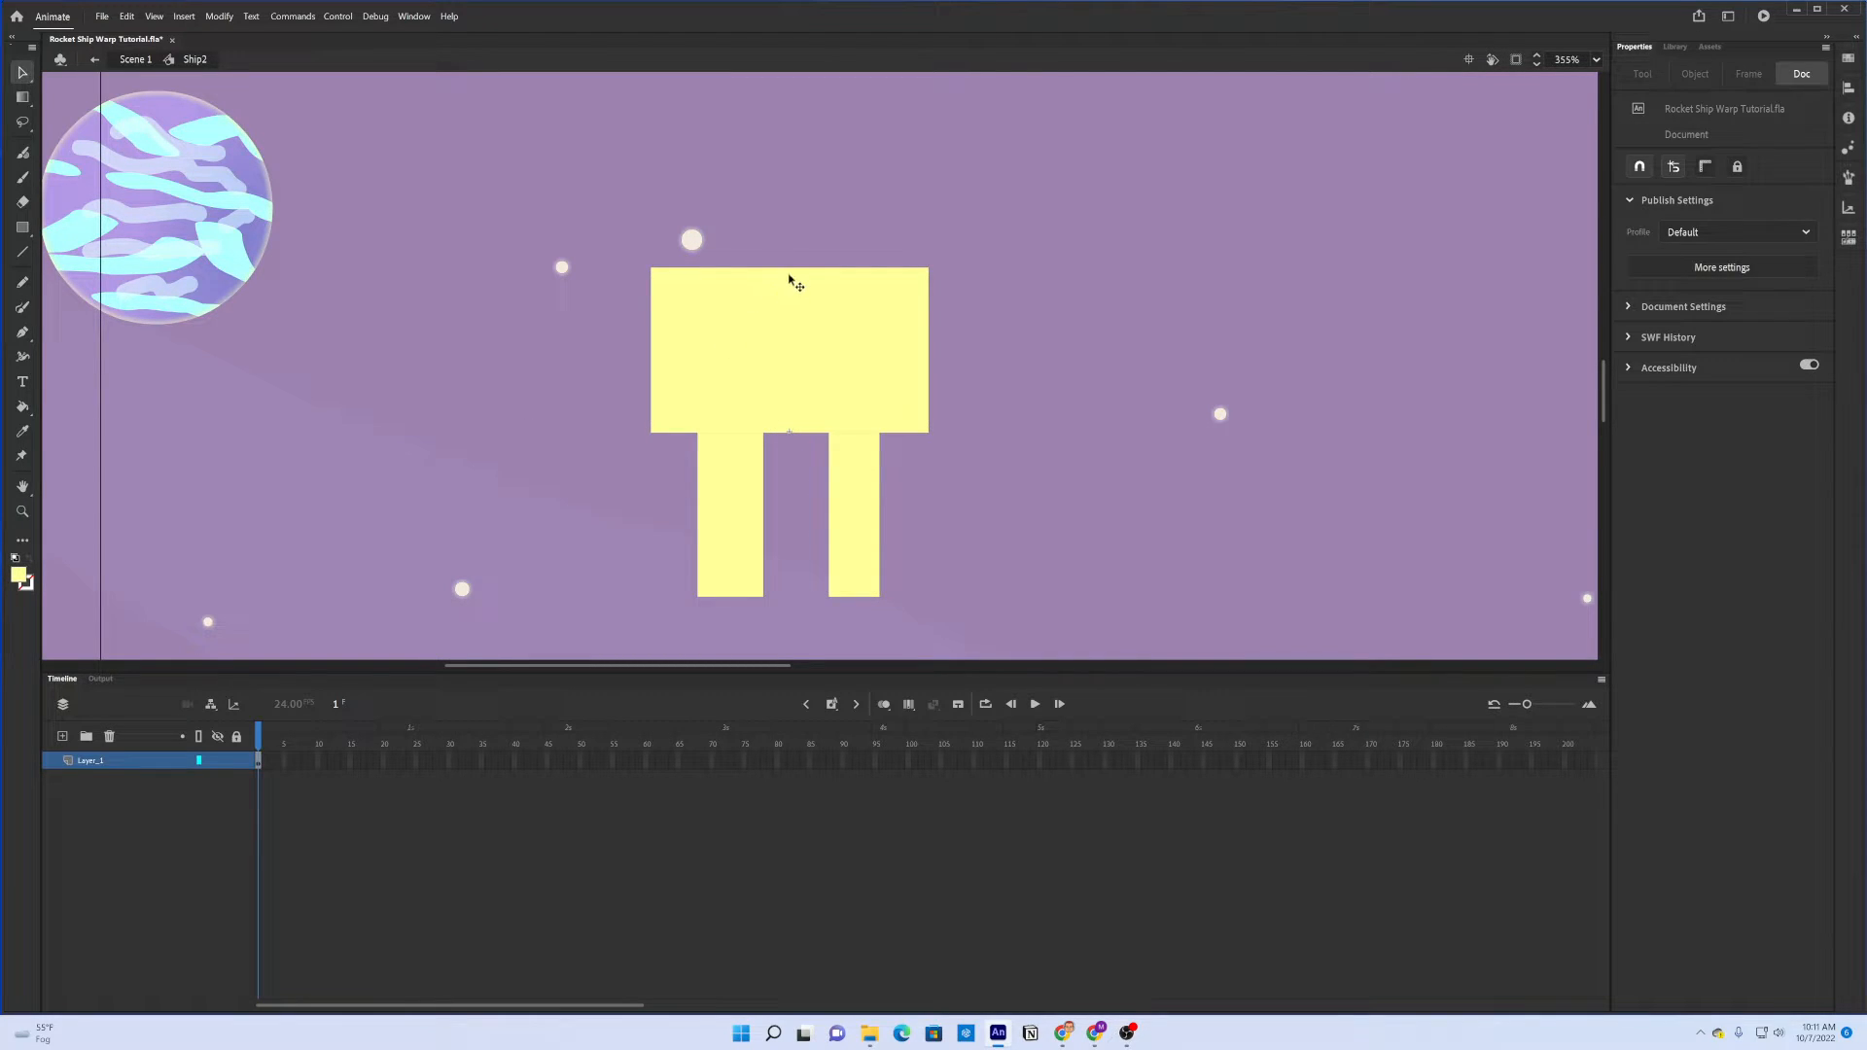
{"action": "left_click_drag", "start_coordinate": [789, 268], "coordinate": [809, 68]}
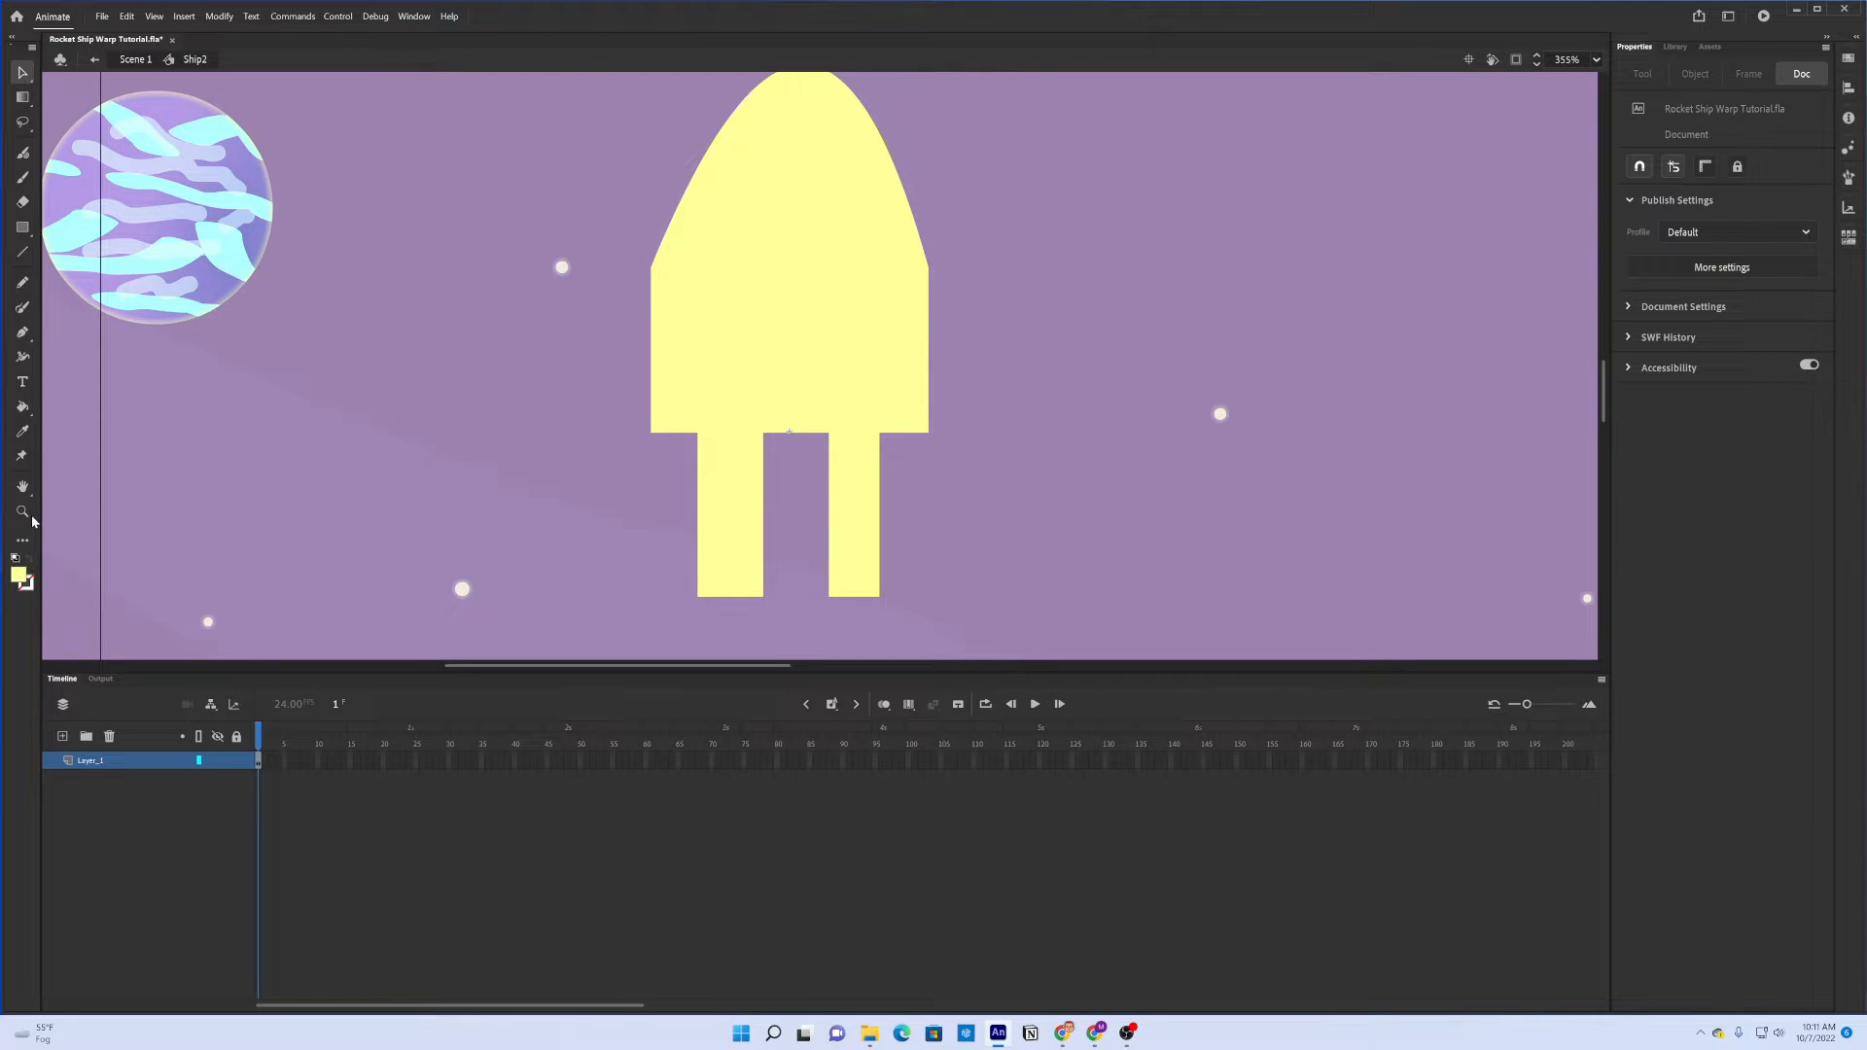
{"action": "left_click", "coordinate": [23, 486]}
{"action": "left_click_drag", "start_coordinate": [783, 353], "coordinate": [775, 567]}
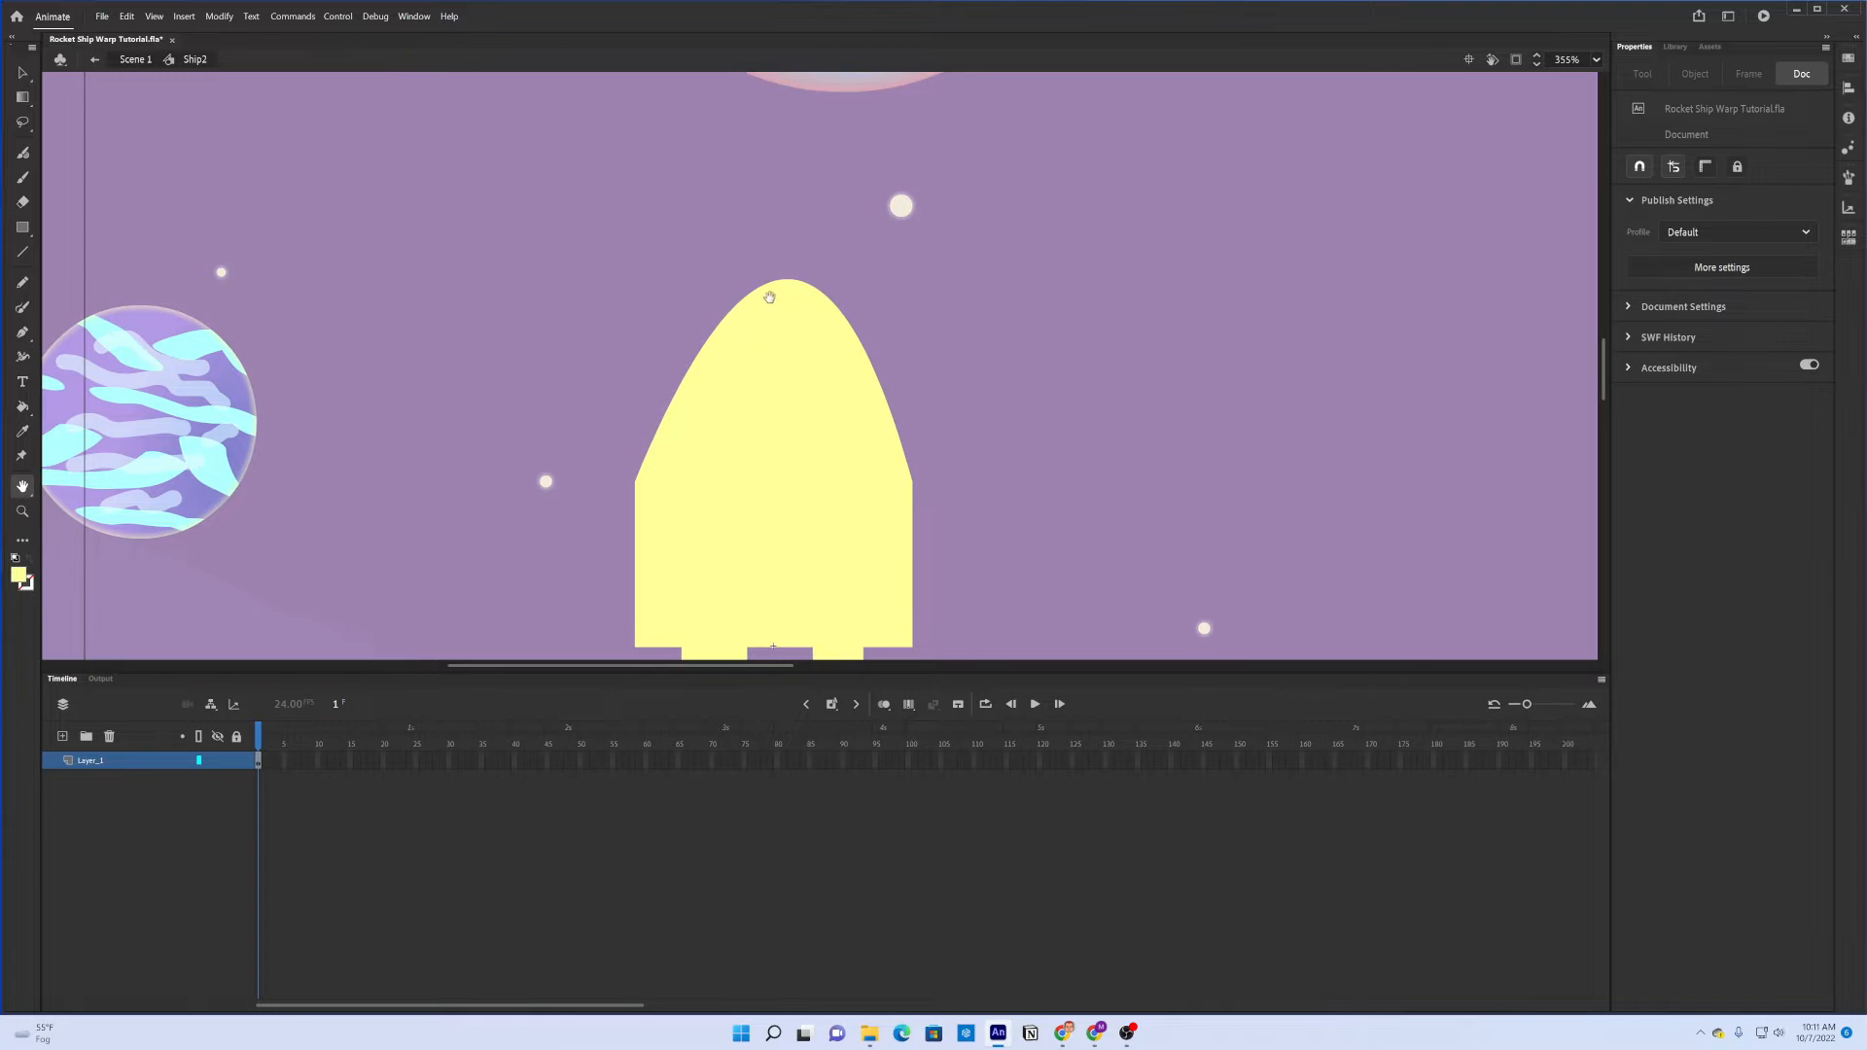
{"action": "left_click", "coordinate": [22, 72]}
{"action": "left_click_drag", "start_coordinate": [790, 283], "coordinate": [779, 85]}
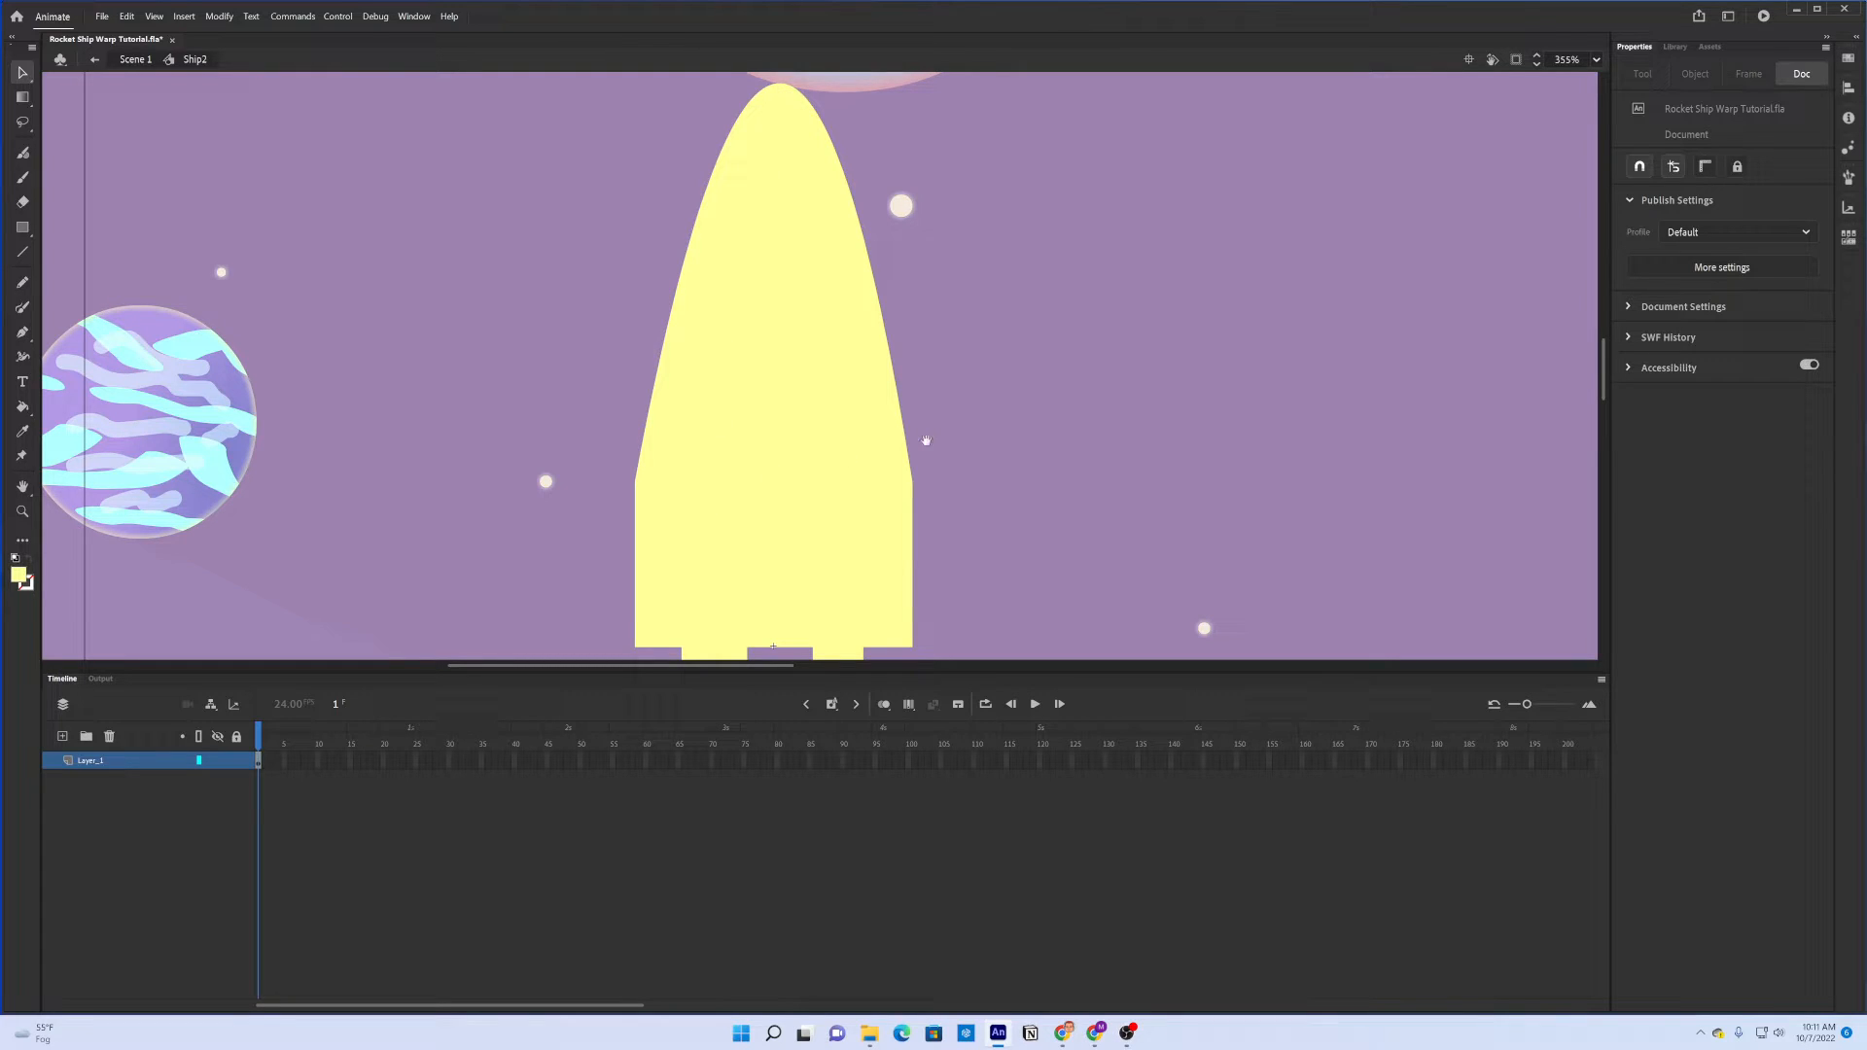
Taper the ends of both ship legs to points and curve the two lower body sides inward
{"action": "scroll", "coordinate": [926, 441], "scroll_direction": "down", "scroll_amount": 5}
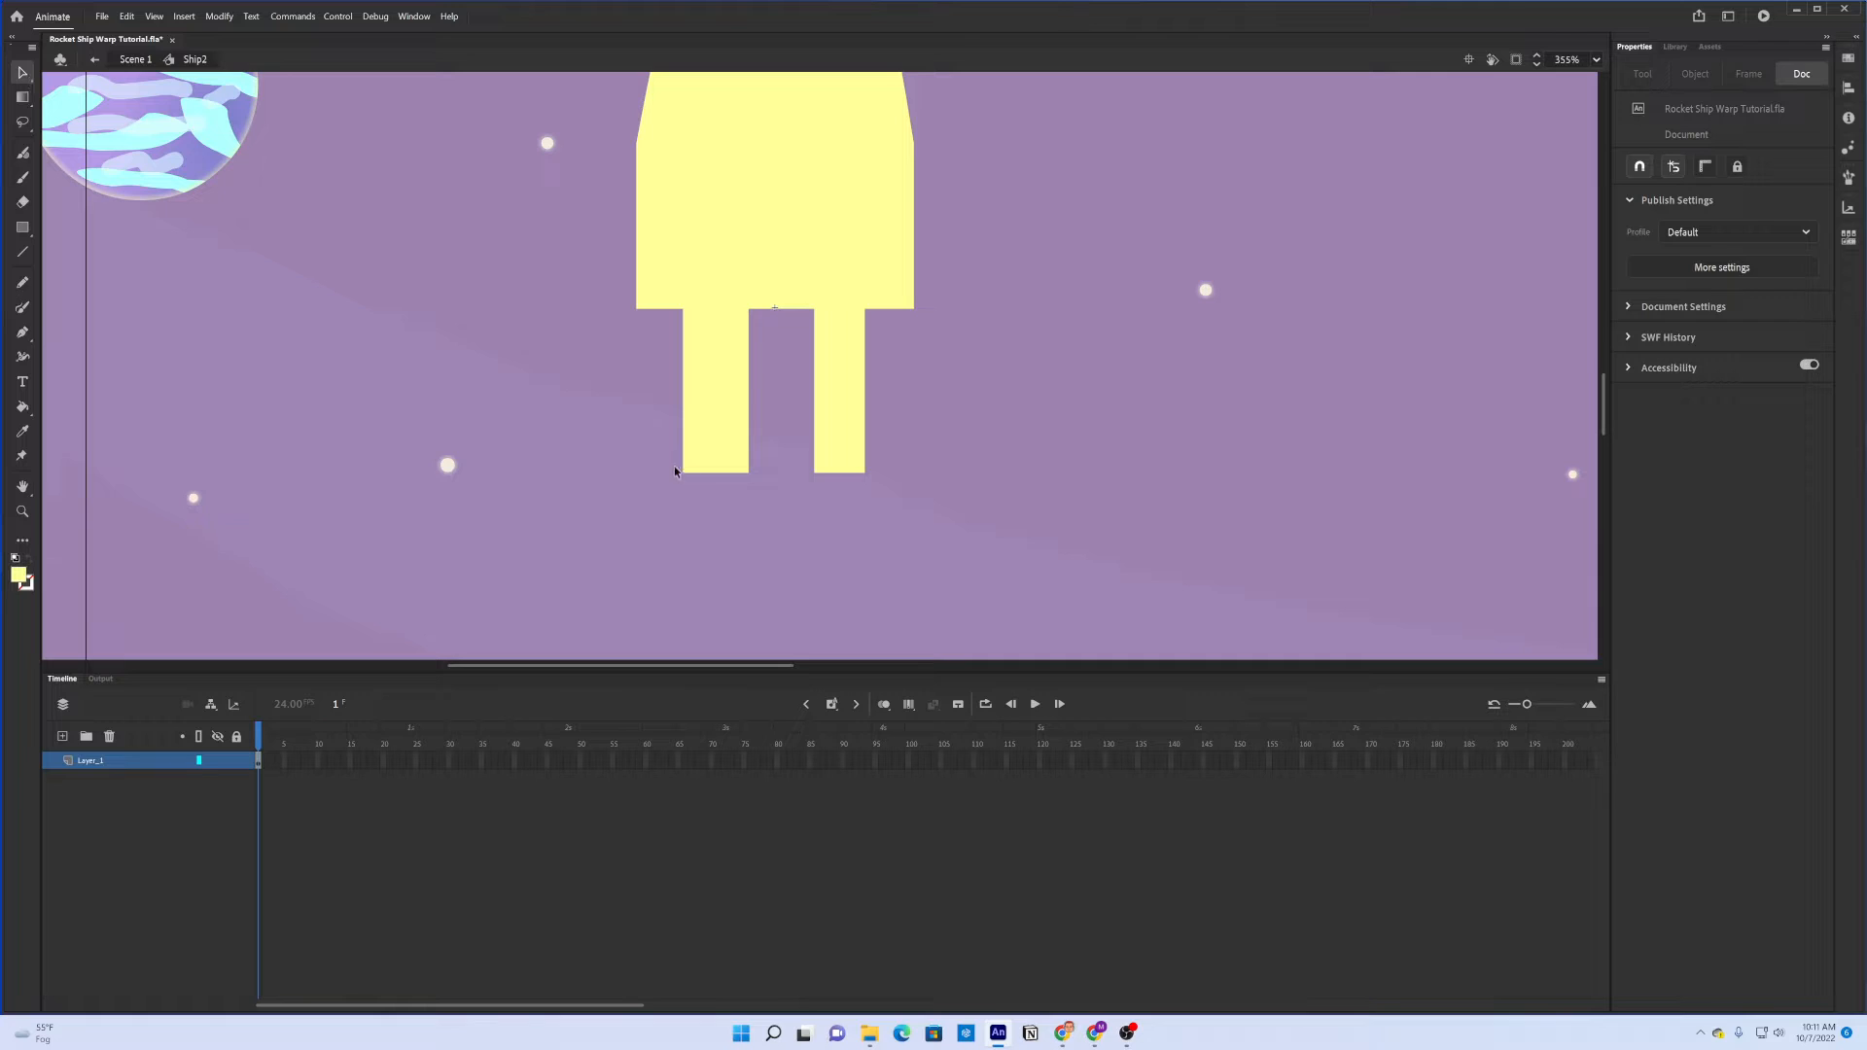
{"action": "left_click_drag", "start_coordinate": [685, 476], "coordinate": [717, 475]}
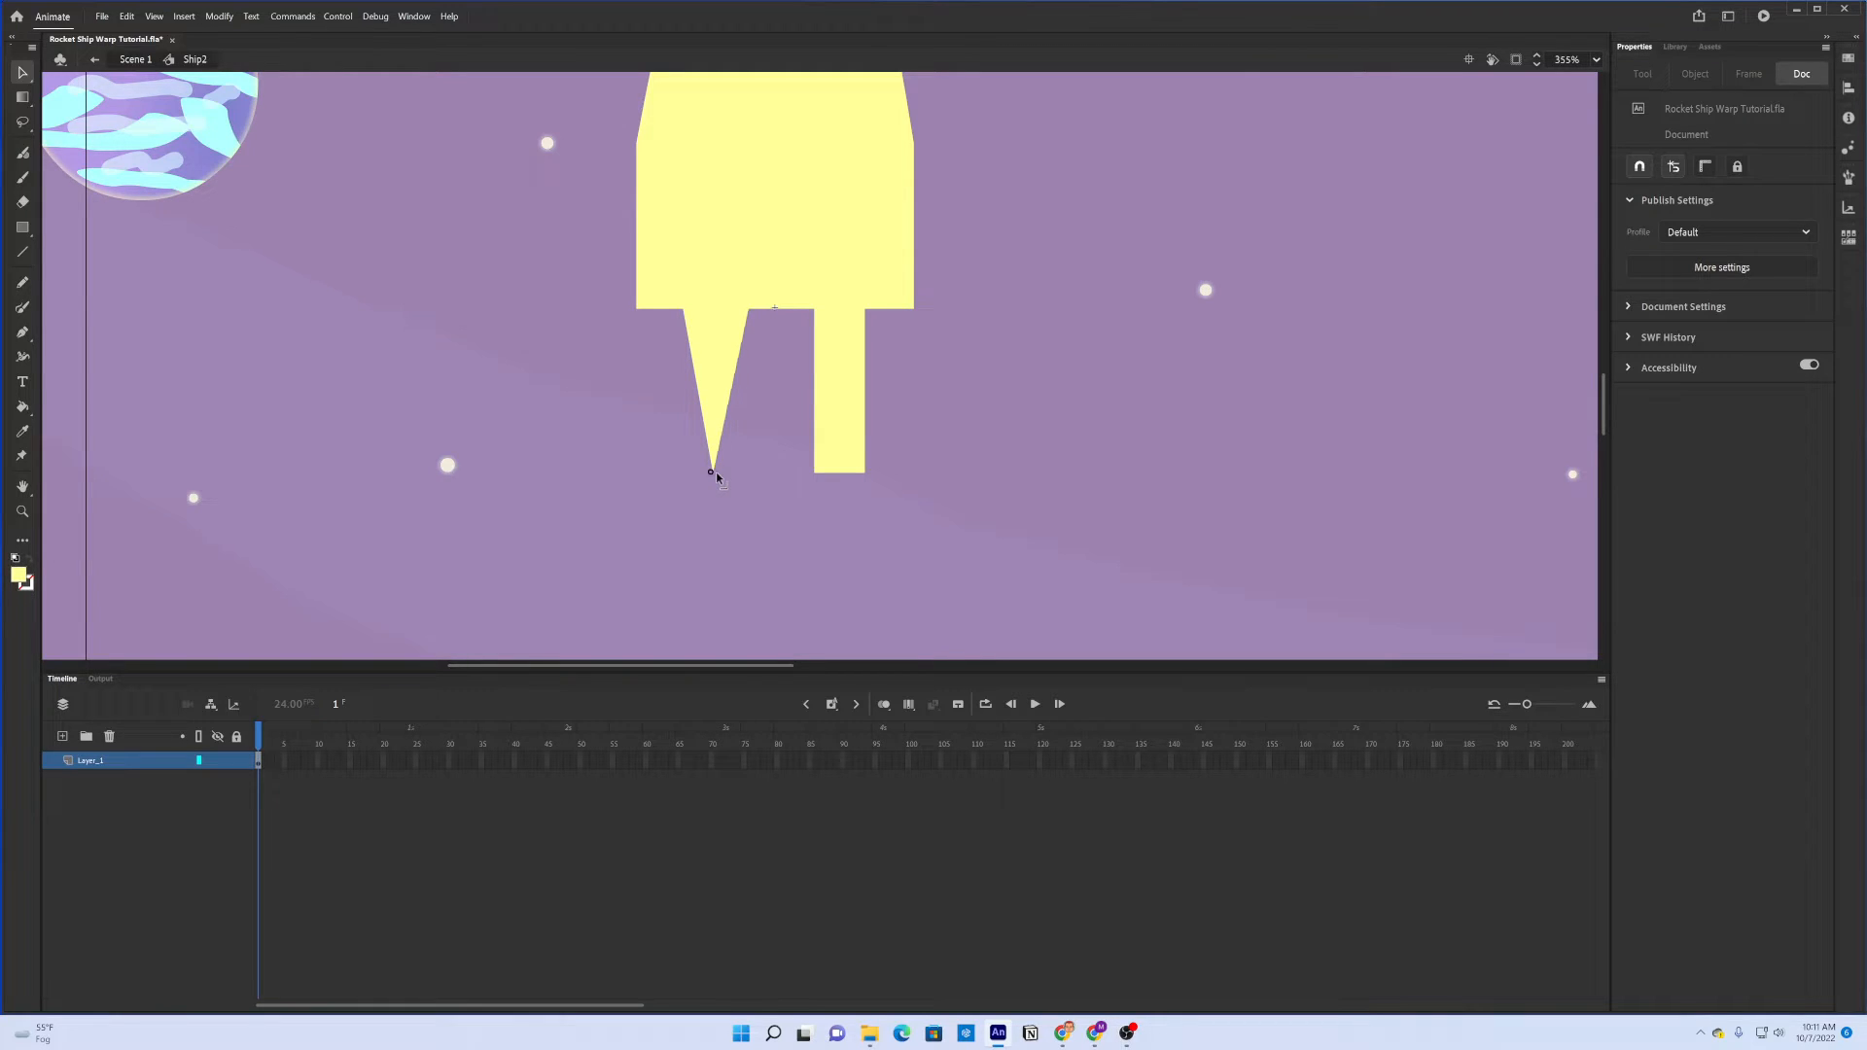
{"action": "left_click", "coordinate": [829, 473]}
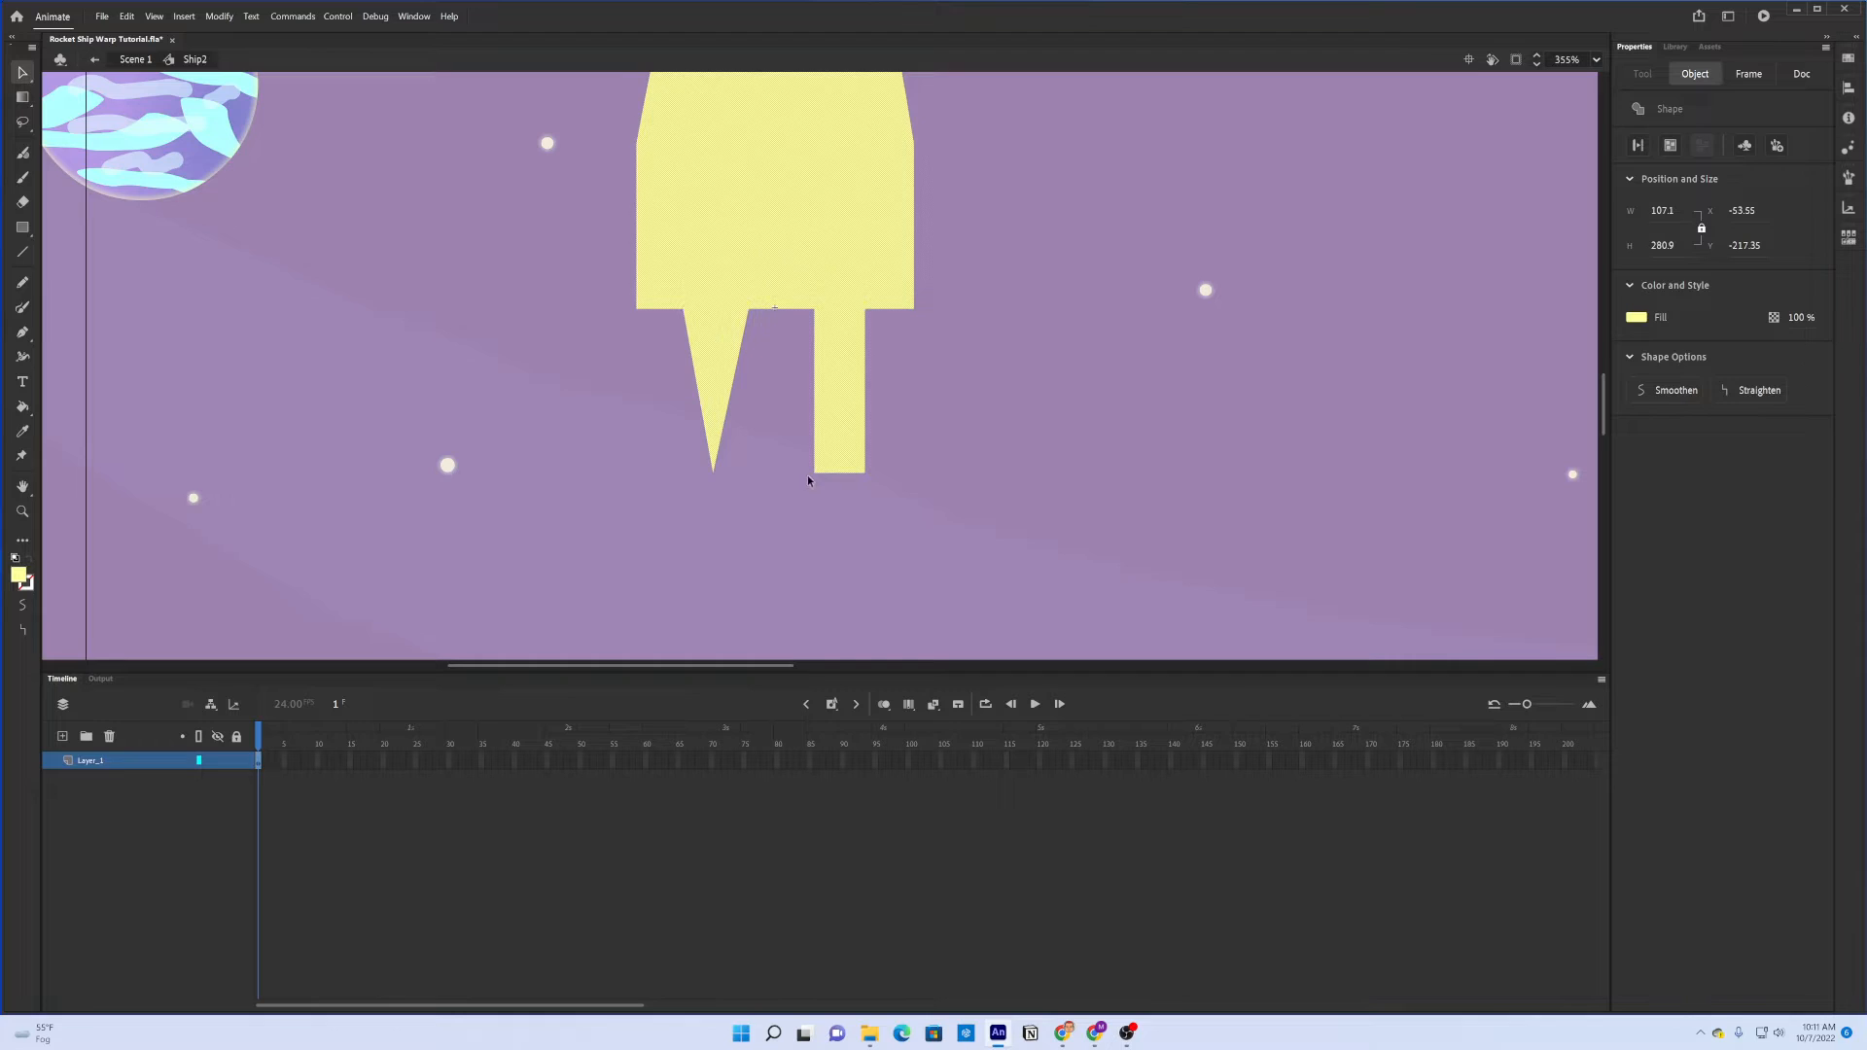
{"action": "left_click", "coordinate": [809, 480]}
{"action": "left_click_drag", "start_coordinate": [816, 478], "coordinate": [832, 474]}
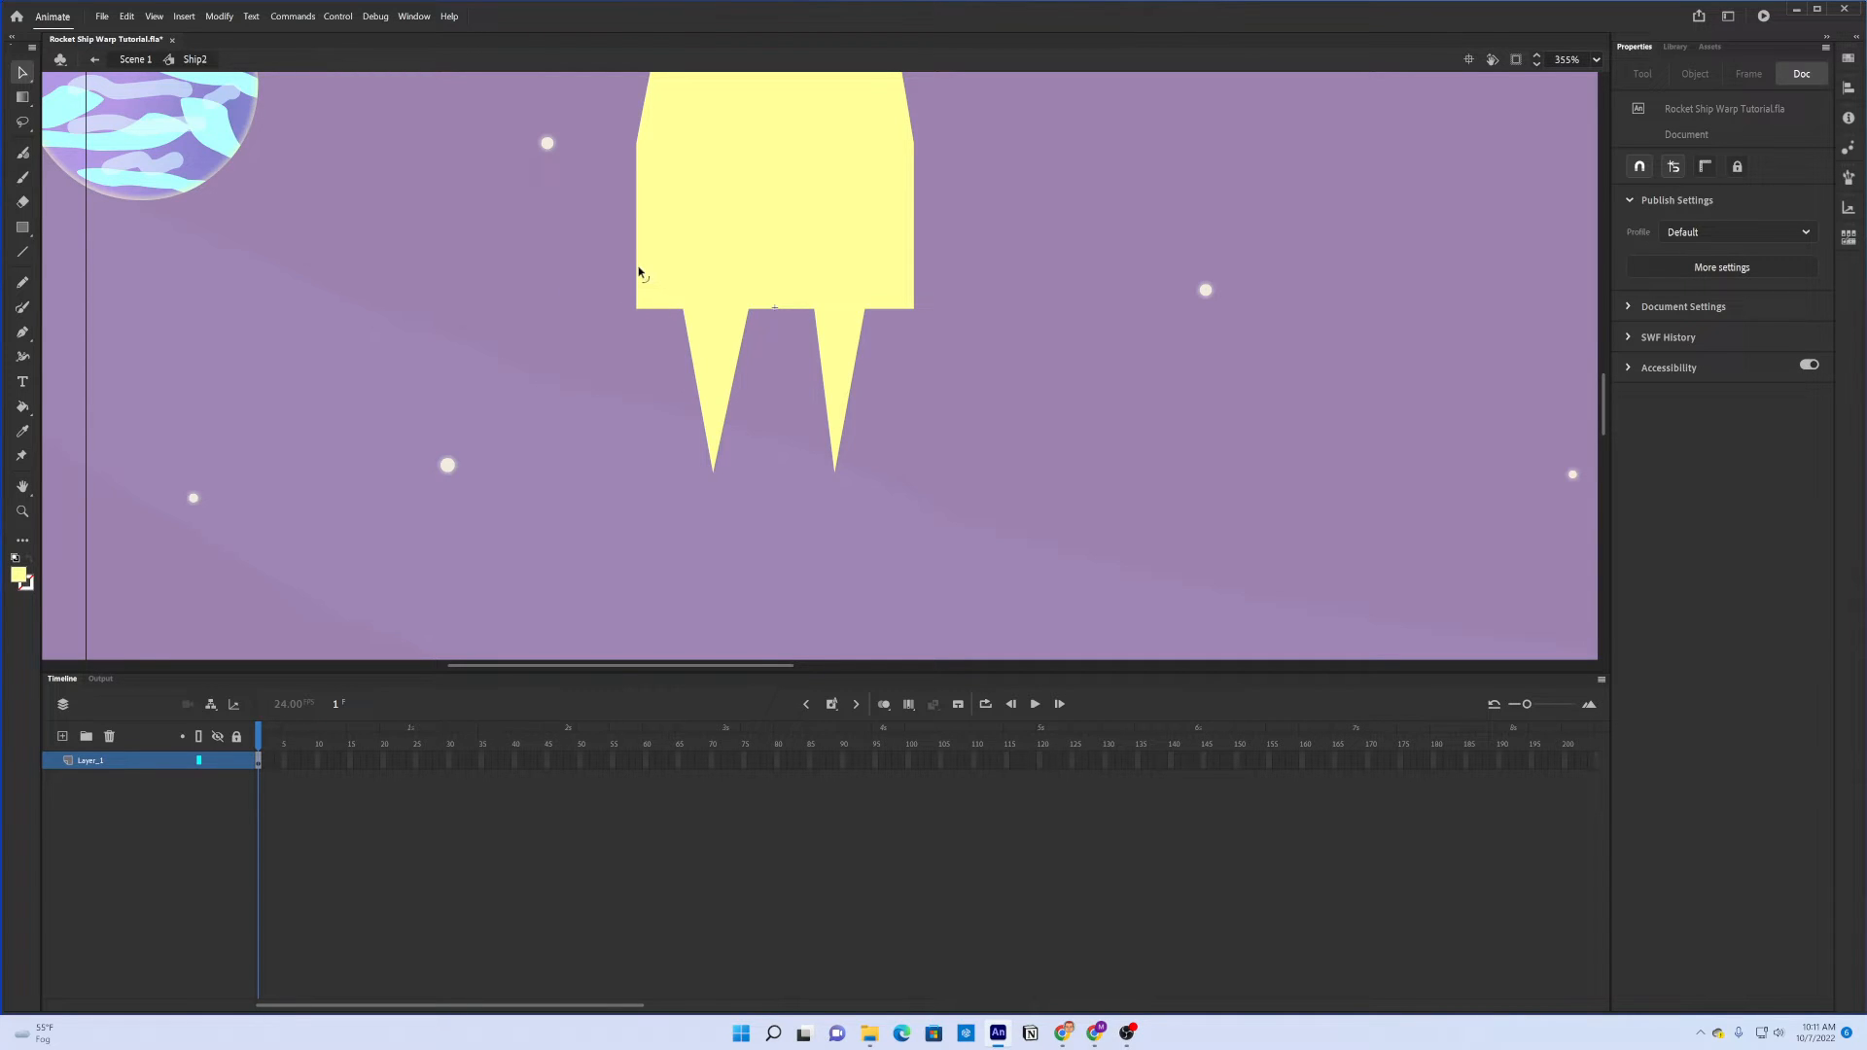
{"action": "left_click_drag", "start_coordinate": [638, 276], "coordinate": [668, 266]}
{"action": "left_click_drag", "start_coordinate": [910, 233], "coordinate": [875, 233]}
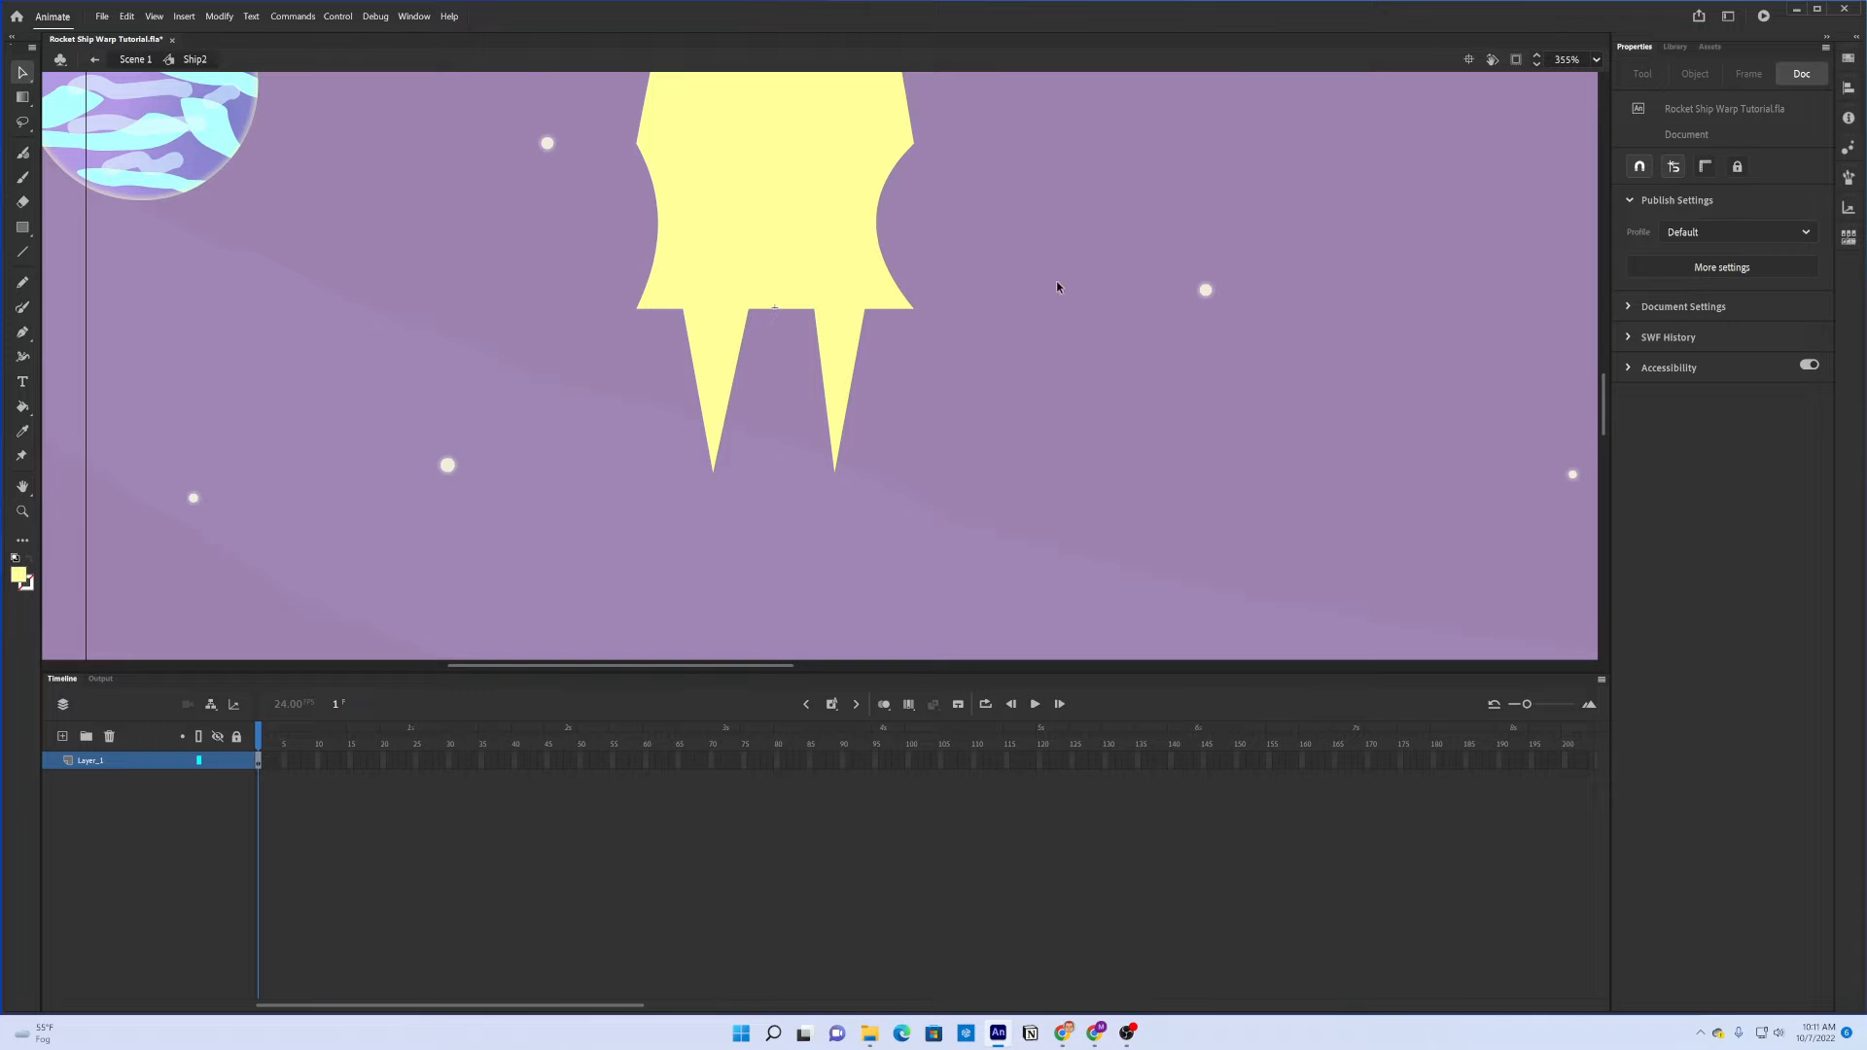
Add a new layer above the ship shape in the symbol and set the fill color to black
{"action": "left_click_drag", "start_coordinate": [1005, 319], "coordinate": [1070, 445]}
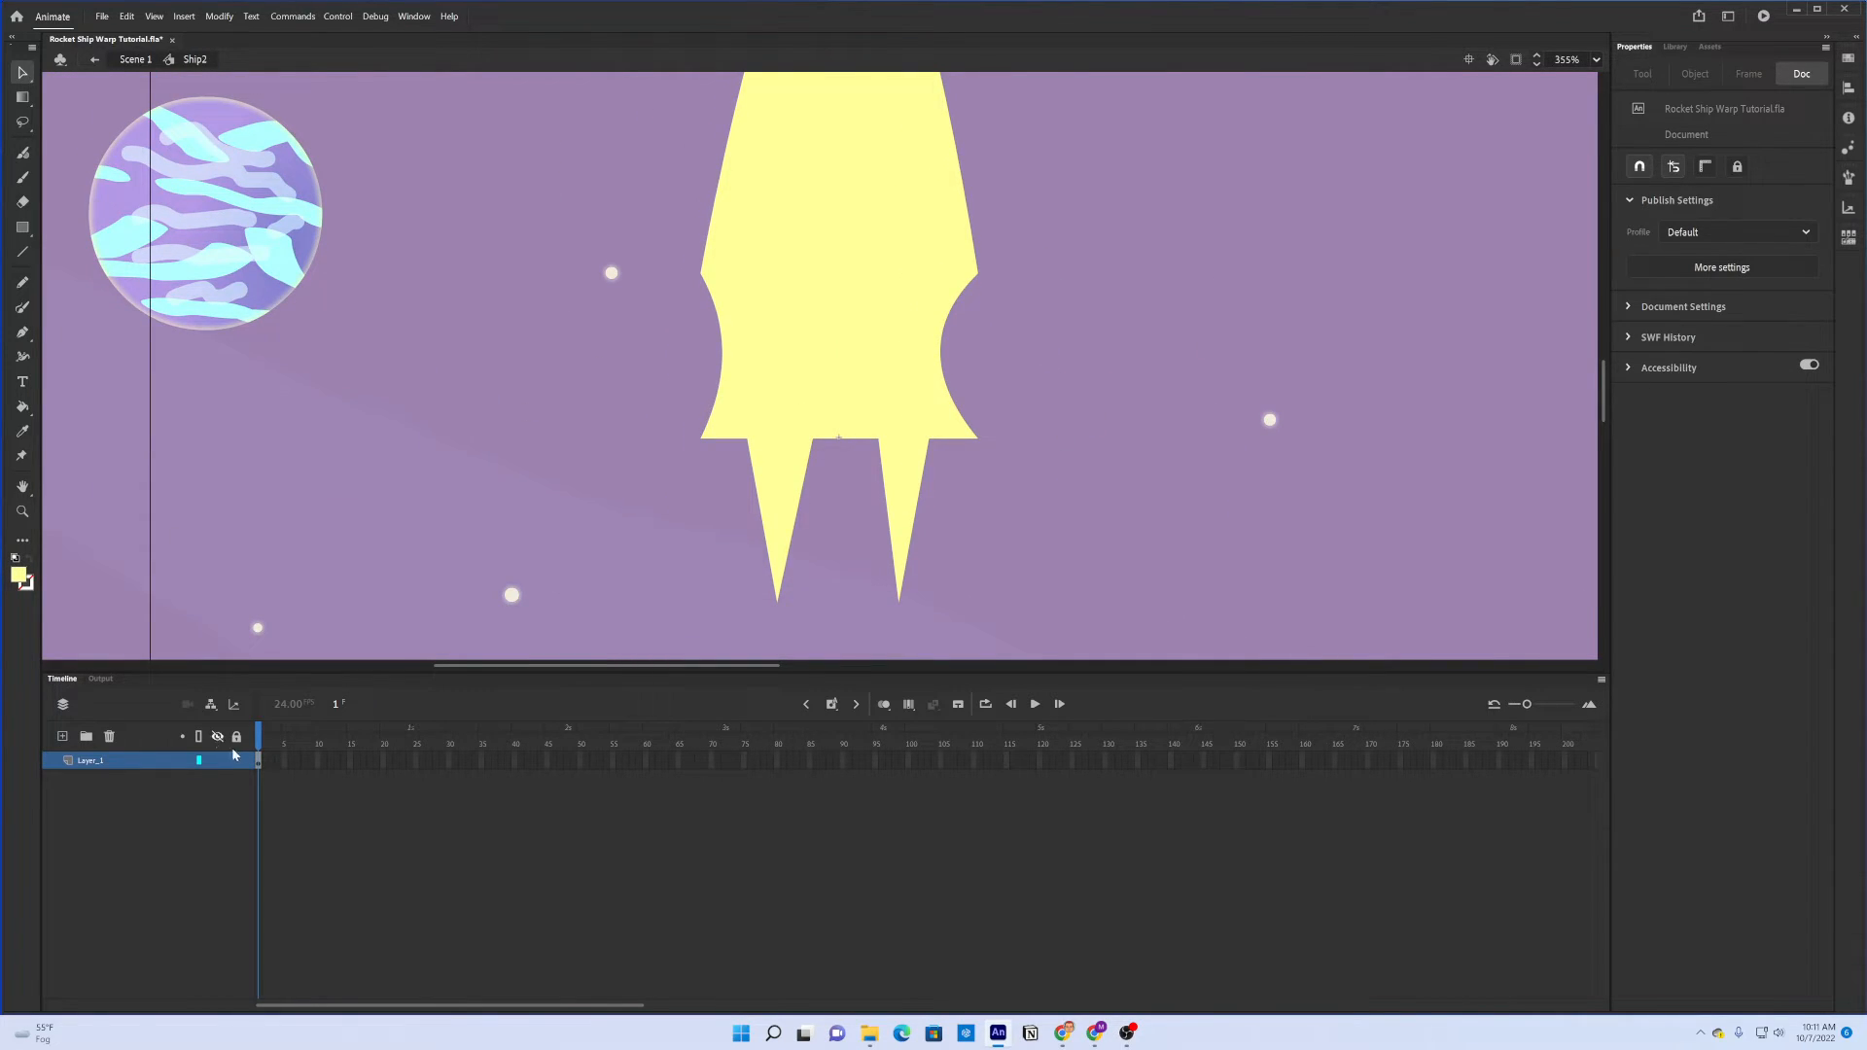
{"action": "left_click", "coordinate": [22, 511]}
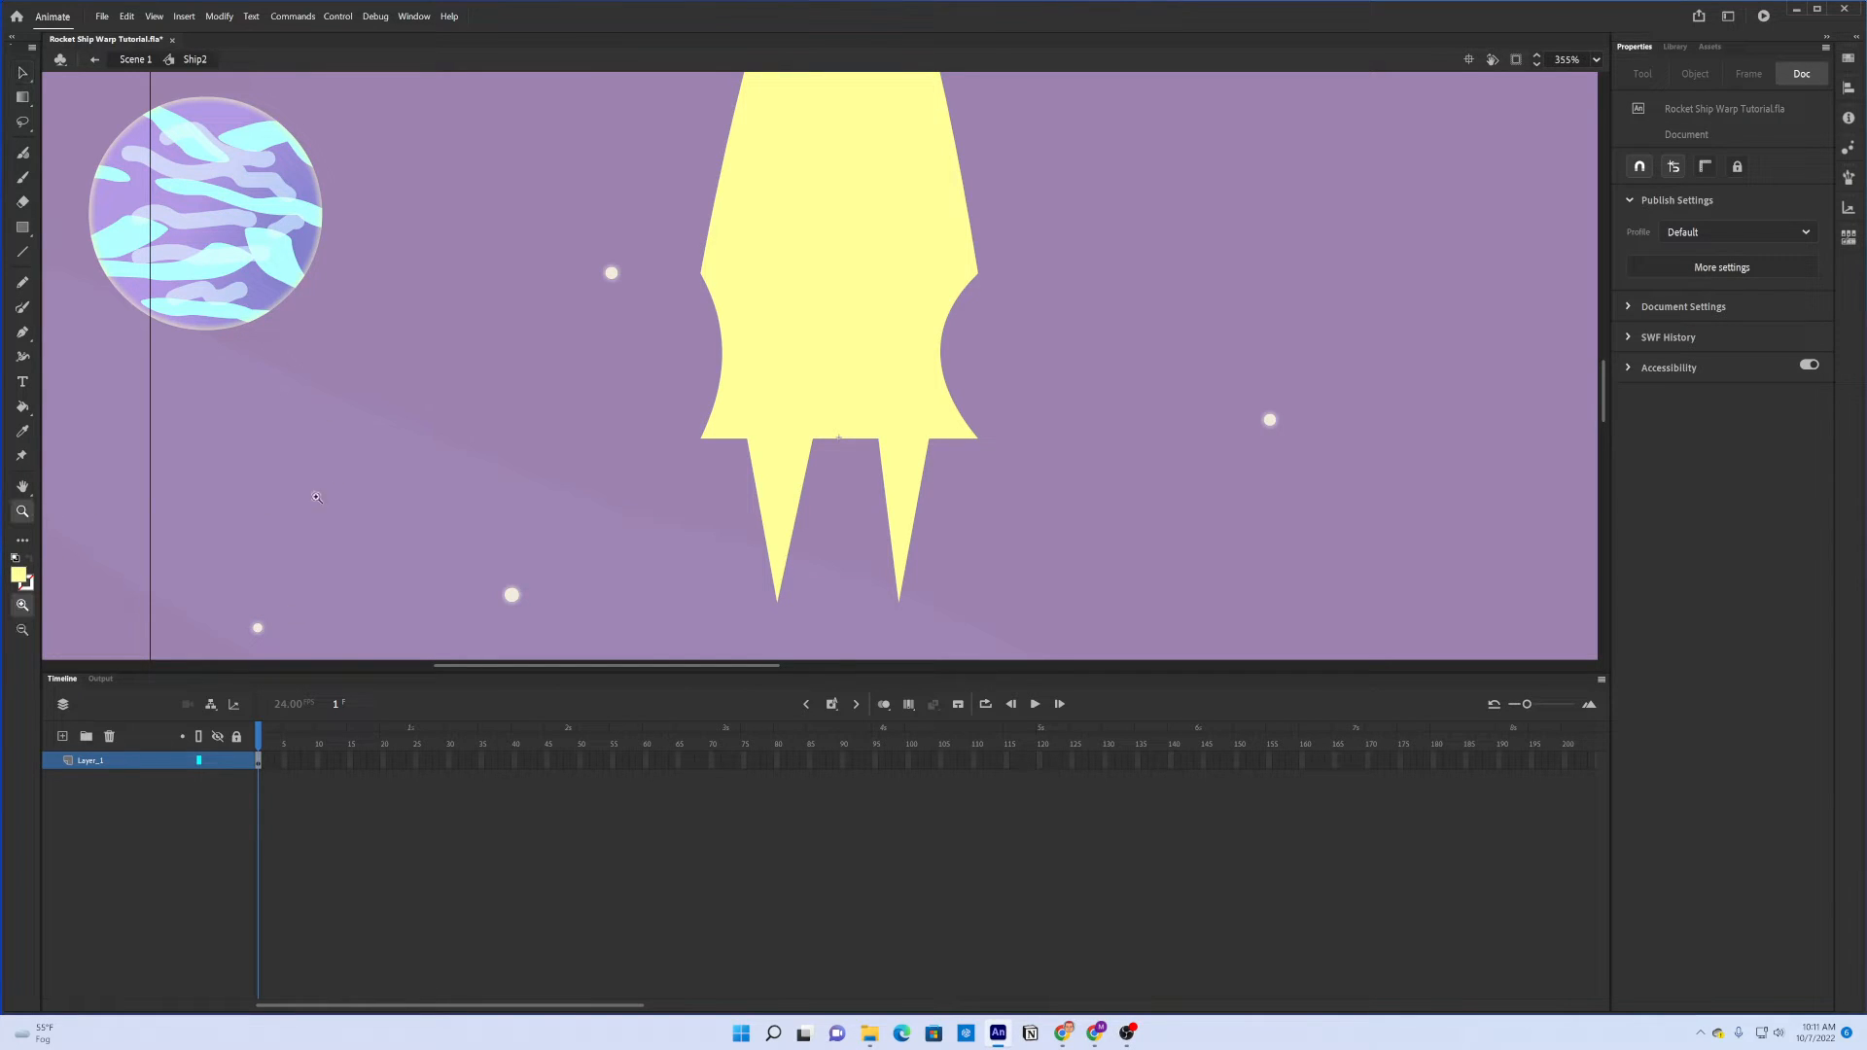
{"action": "left_click", "coordinate": [682, 436], "text": "alt"}
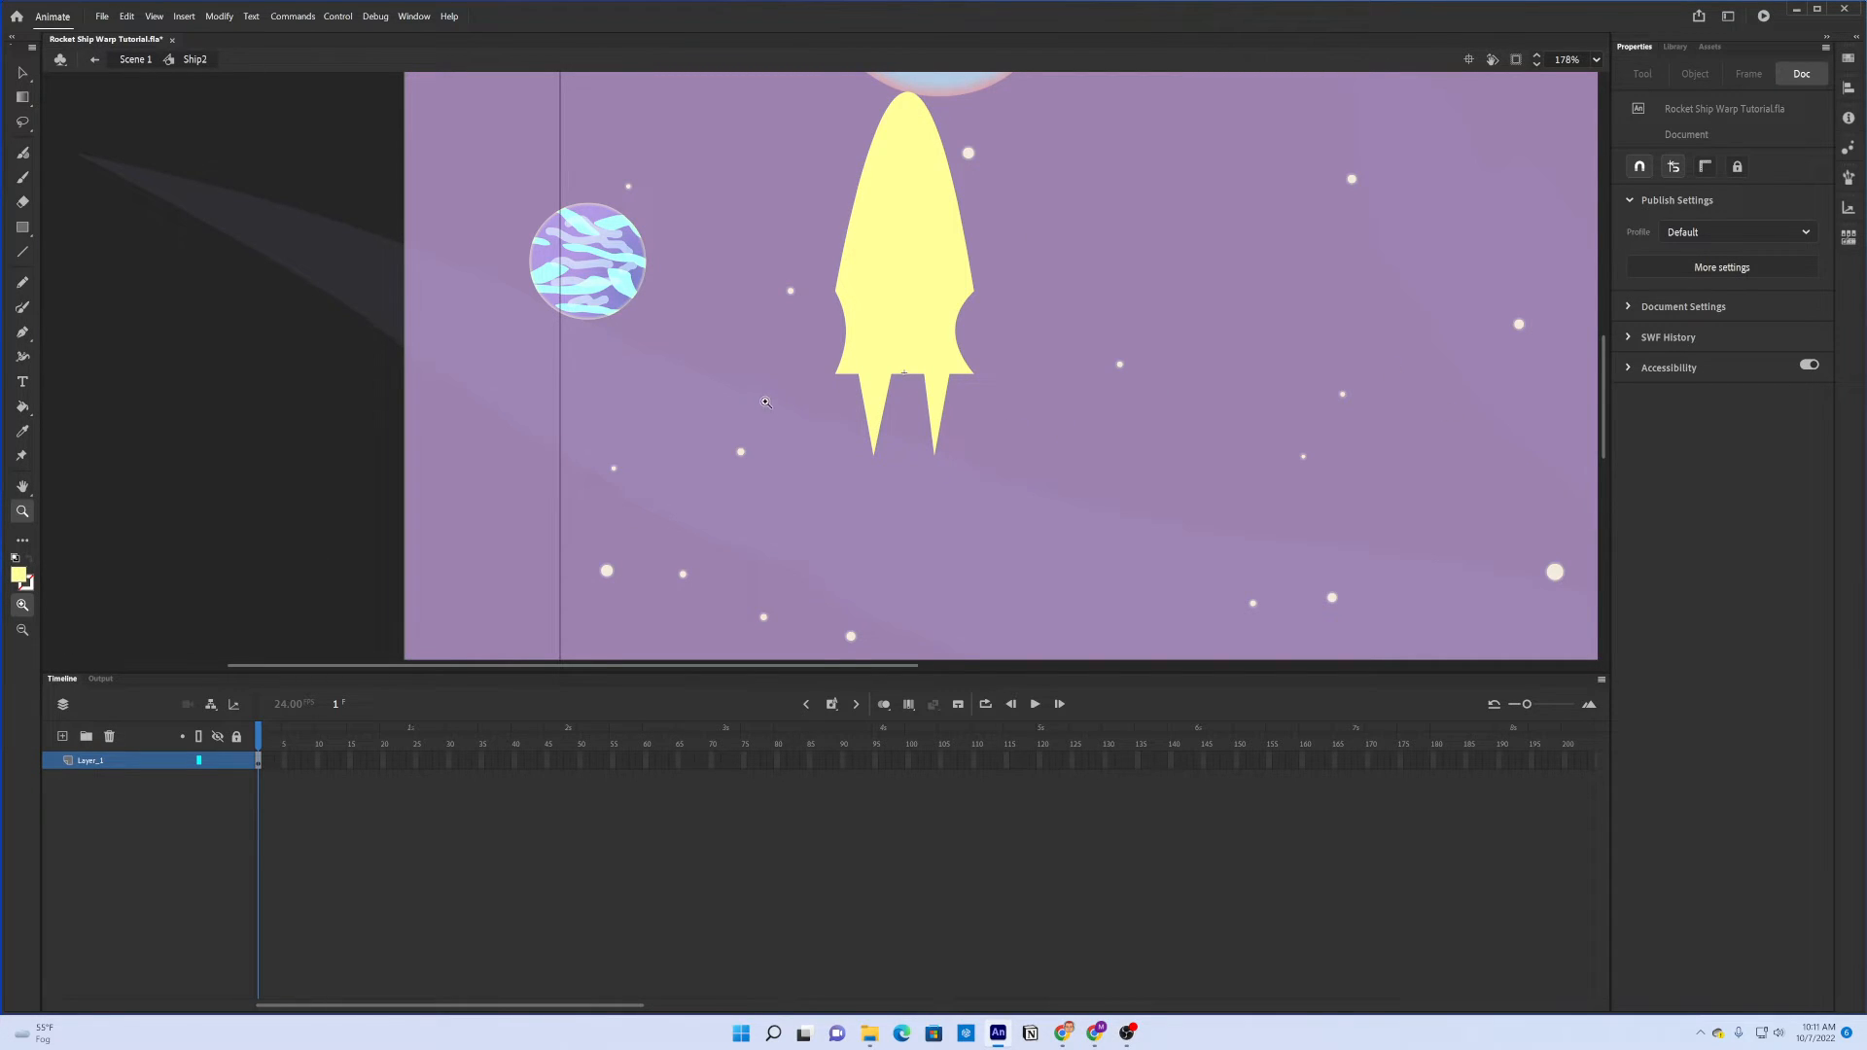
{"action": "left_click", "coordinate": [62, 737]}
{"action": "left_click", "coordinate": [23, 228]}
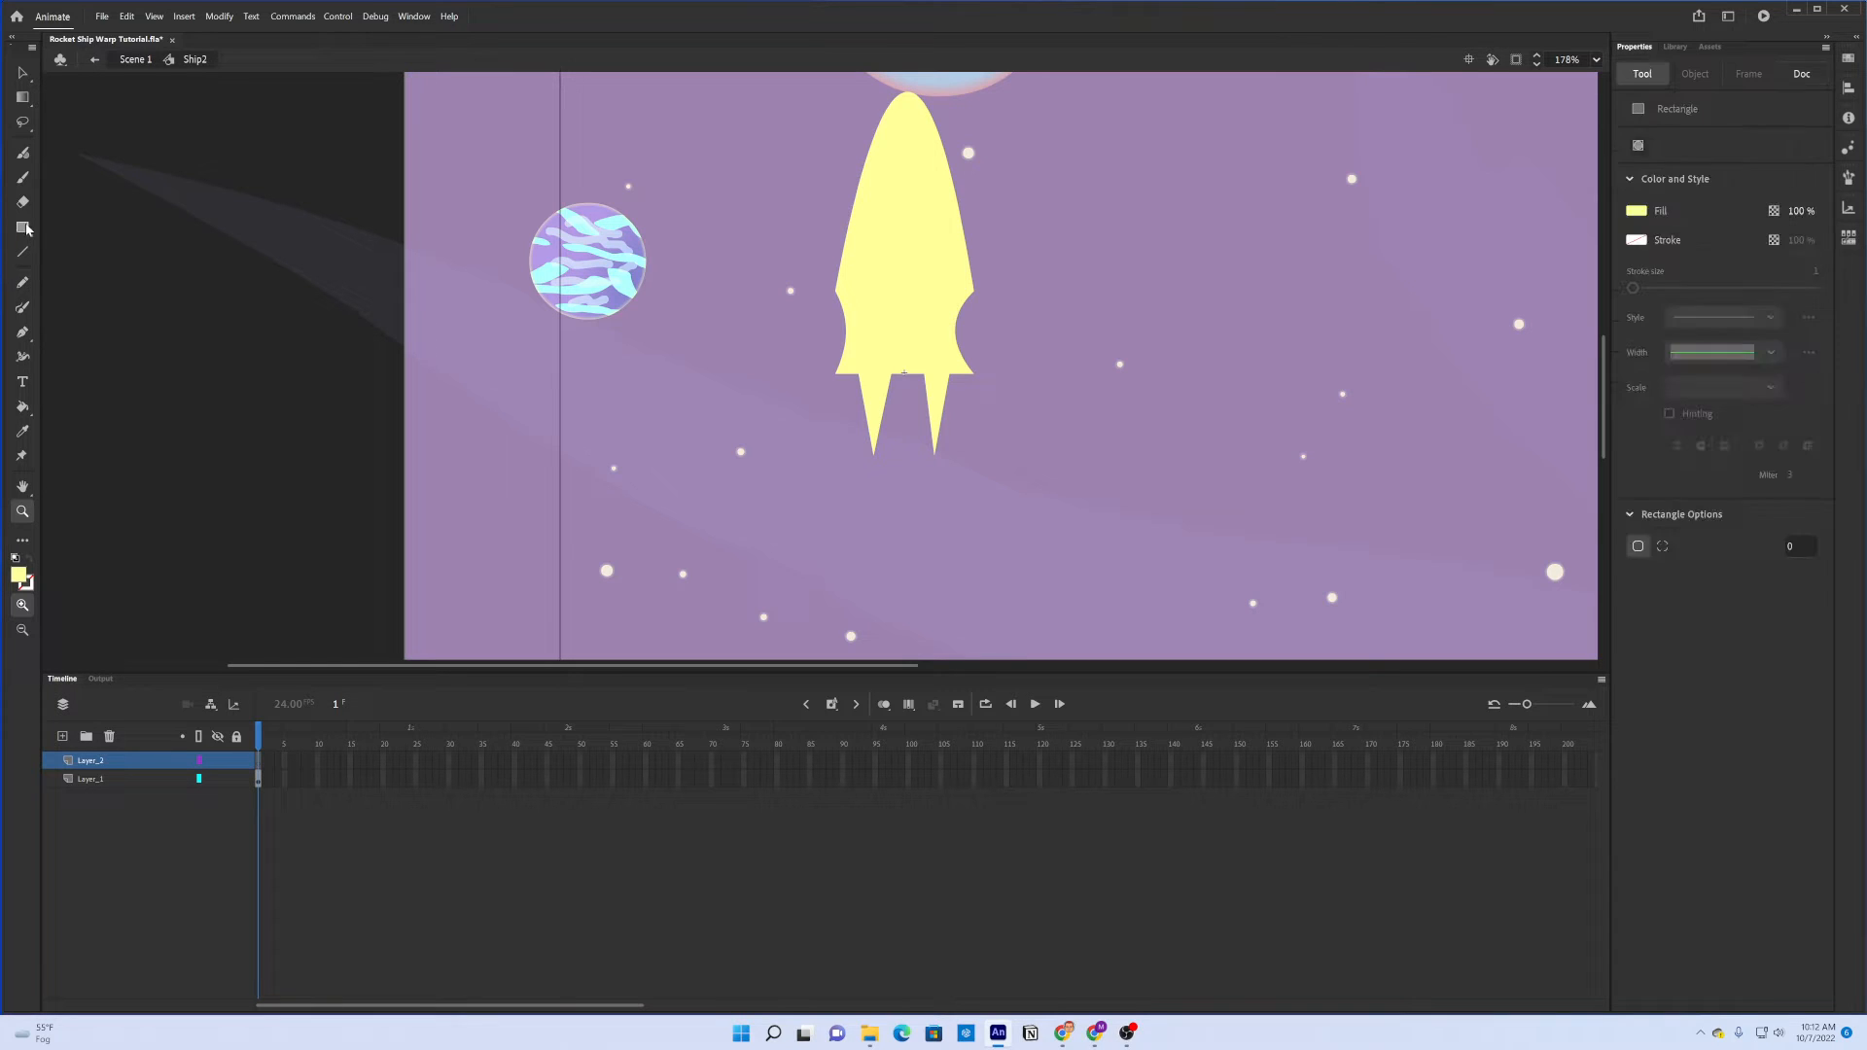
{"action": "left_click", "coordinate": [97, 248]}
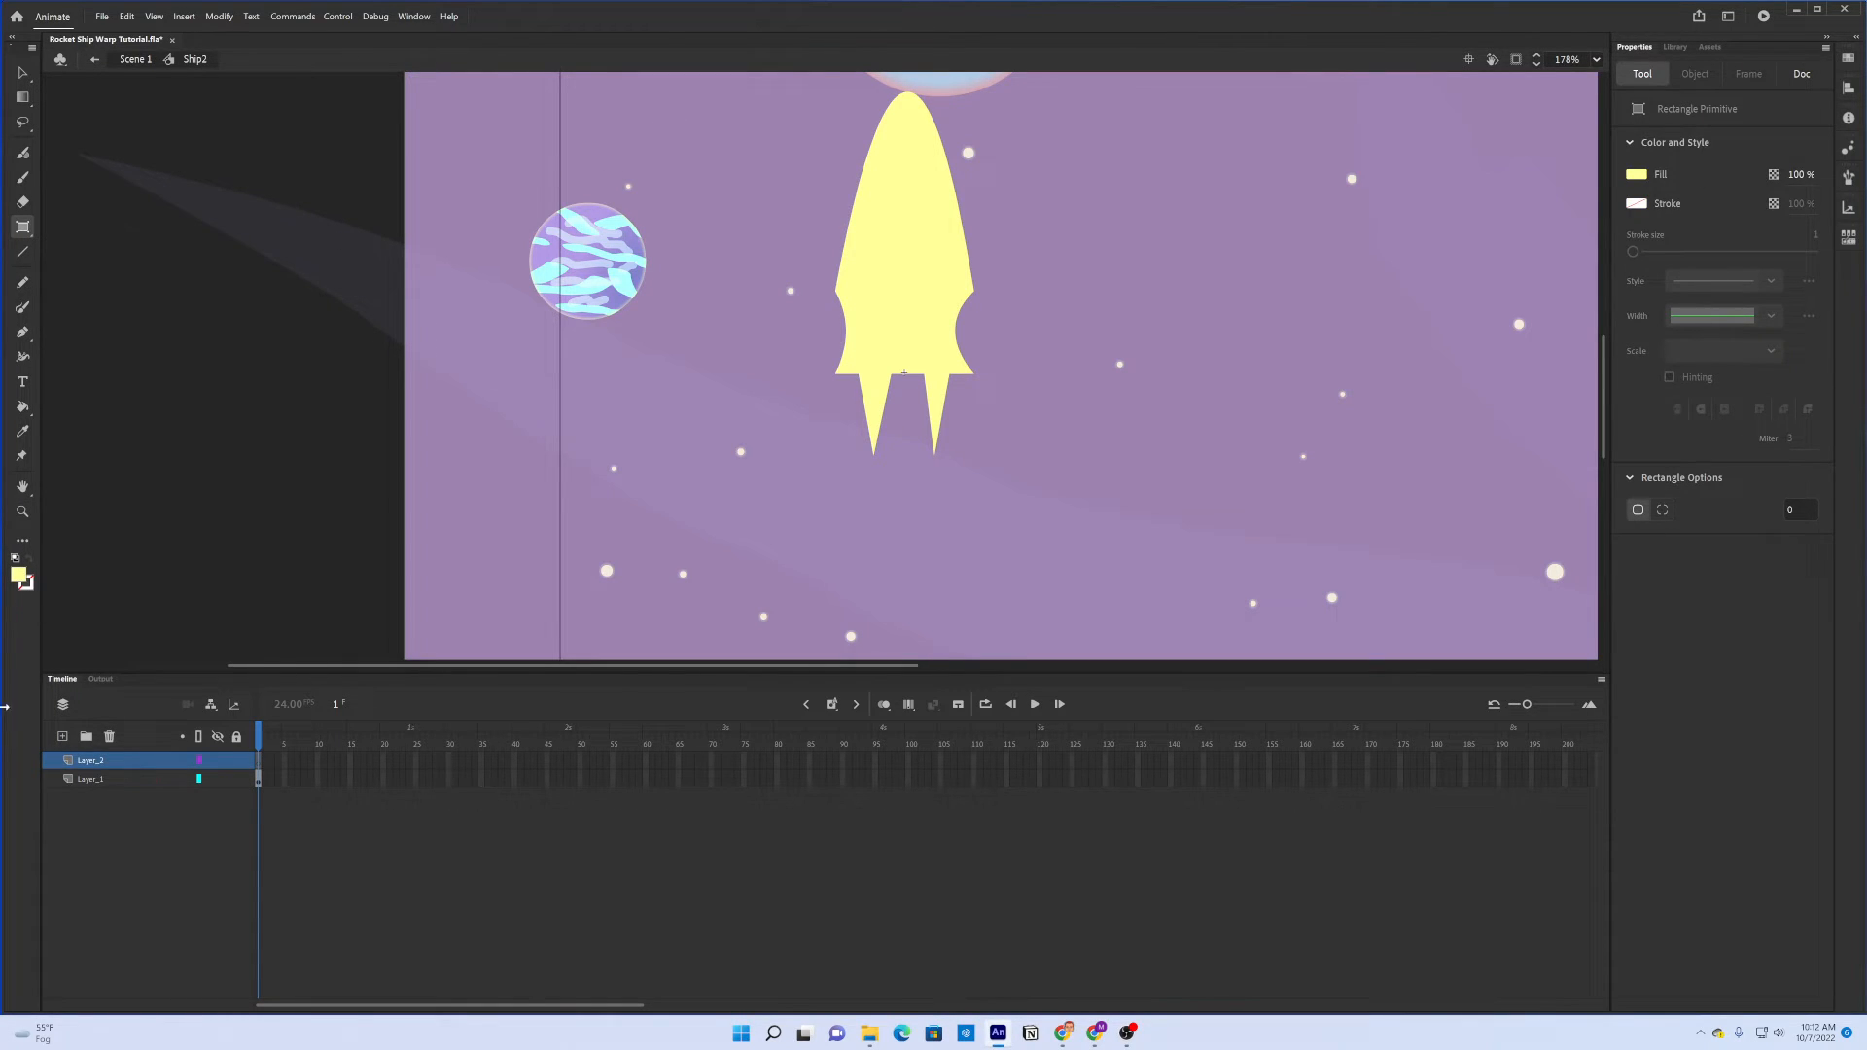
{"action": "left_click", "coordinate": [19, 576]}
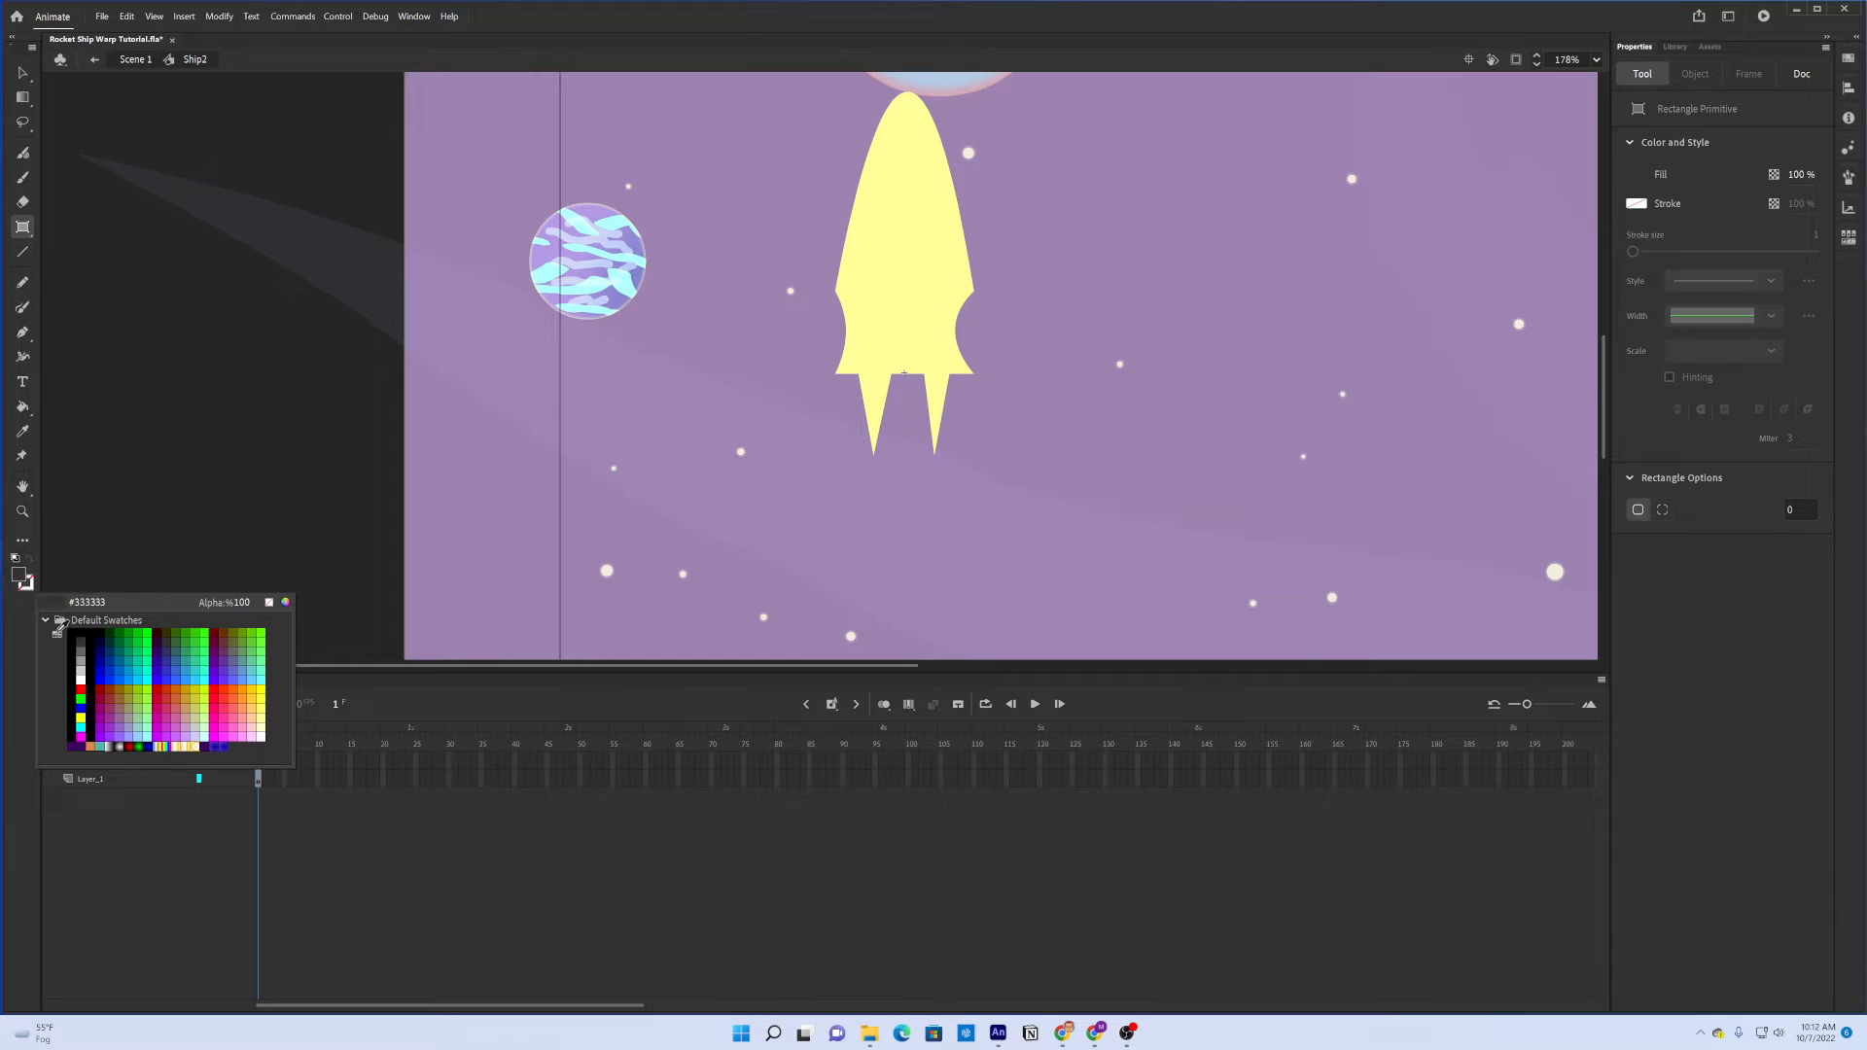
{"action": "left_click", "coordinate": [211, 620]}
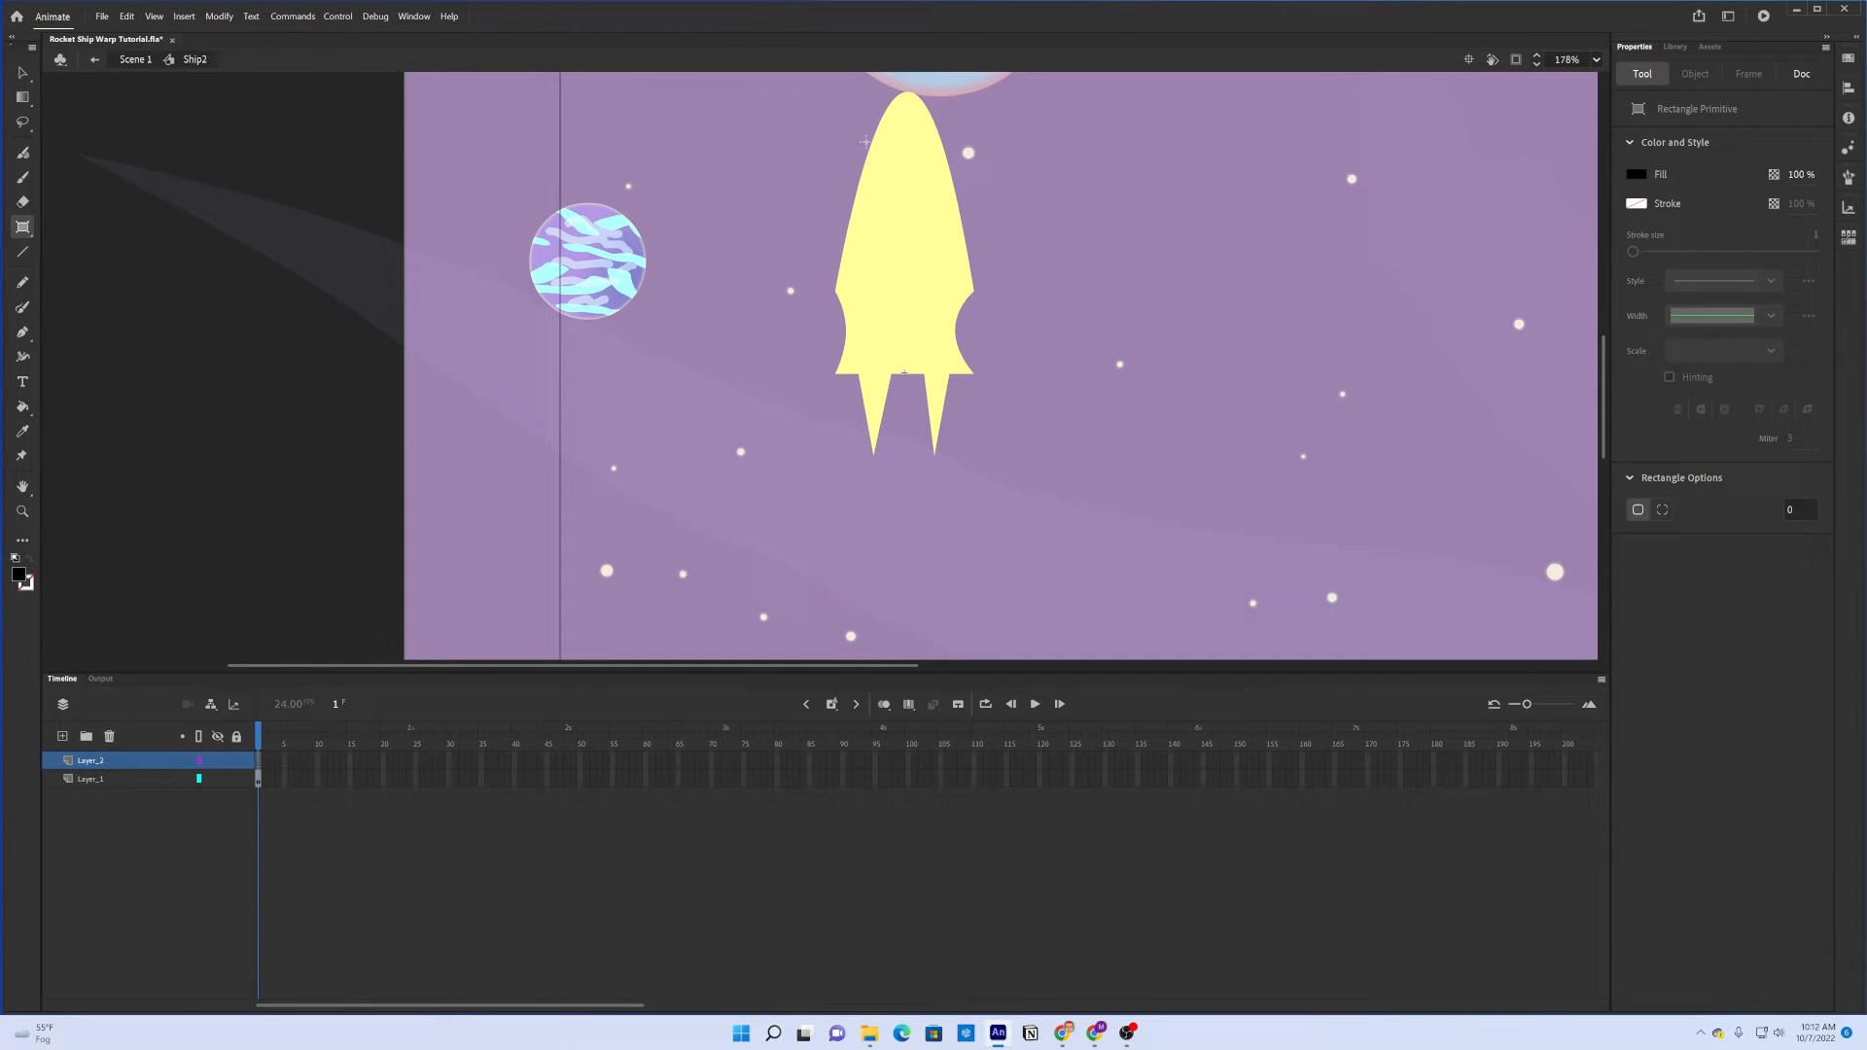
Draw a black oval window about 52 px wide across the ship's nose on the new layer
{"action": "left_click_drag", "start_coordinate": [875, 139], "coordinate": [936, 163]}
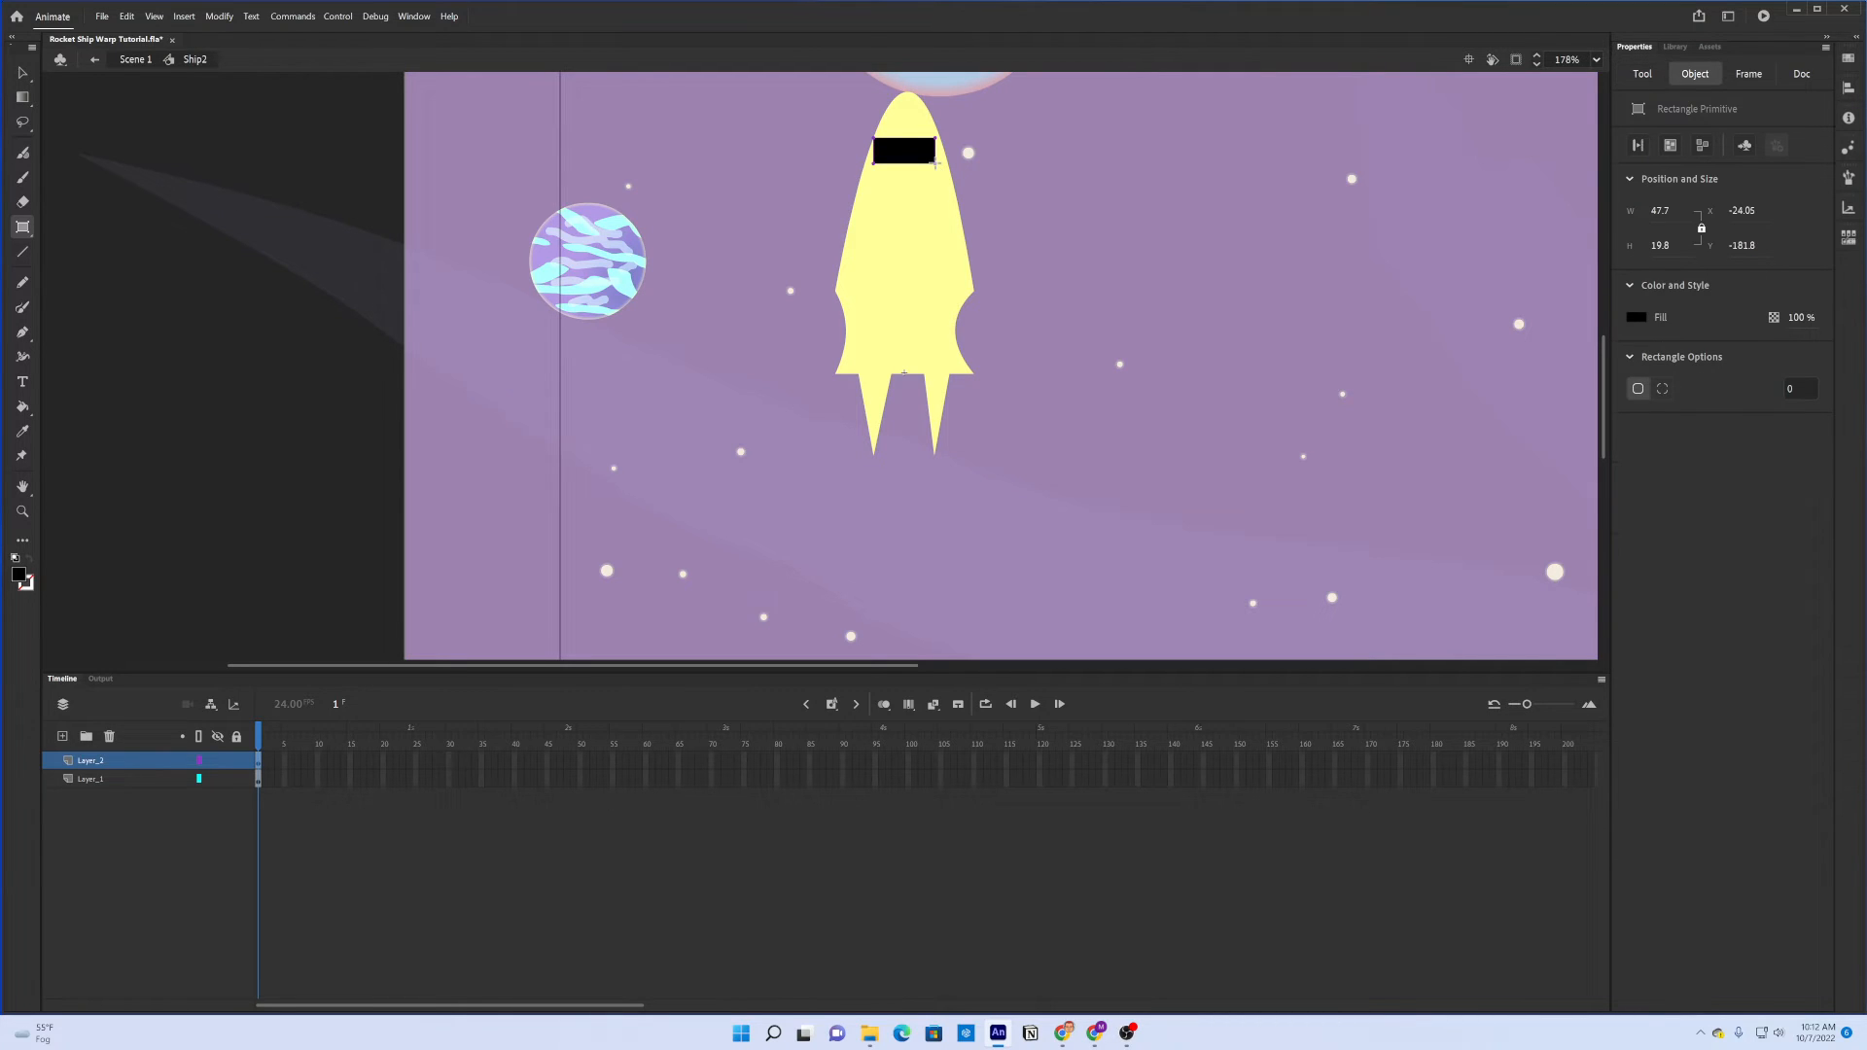
{"action": "key", "text": "ctrl+z"}
{"action": "left_click", "coordinate": [22, 227]}
{"action": "left_click", "coordinate": [78, 275]}
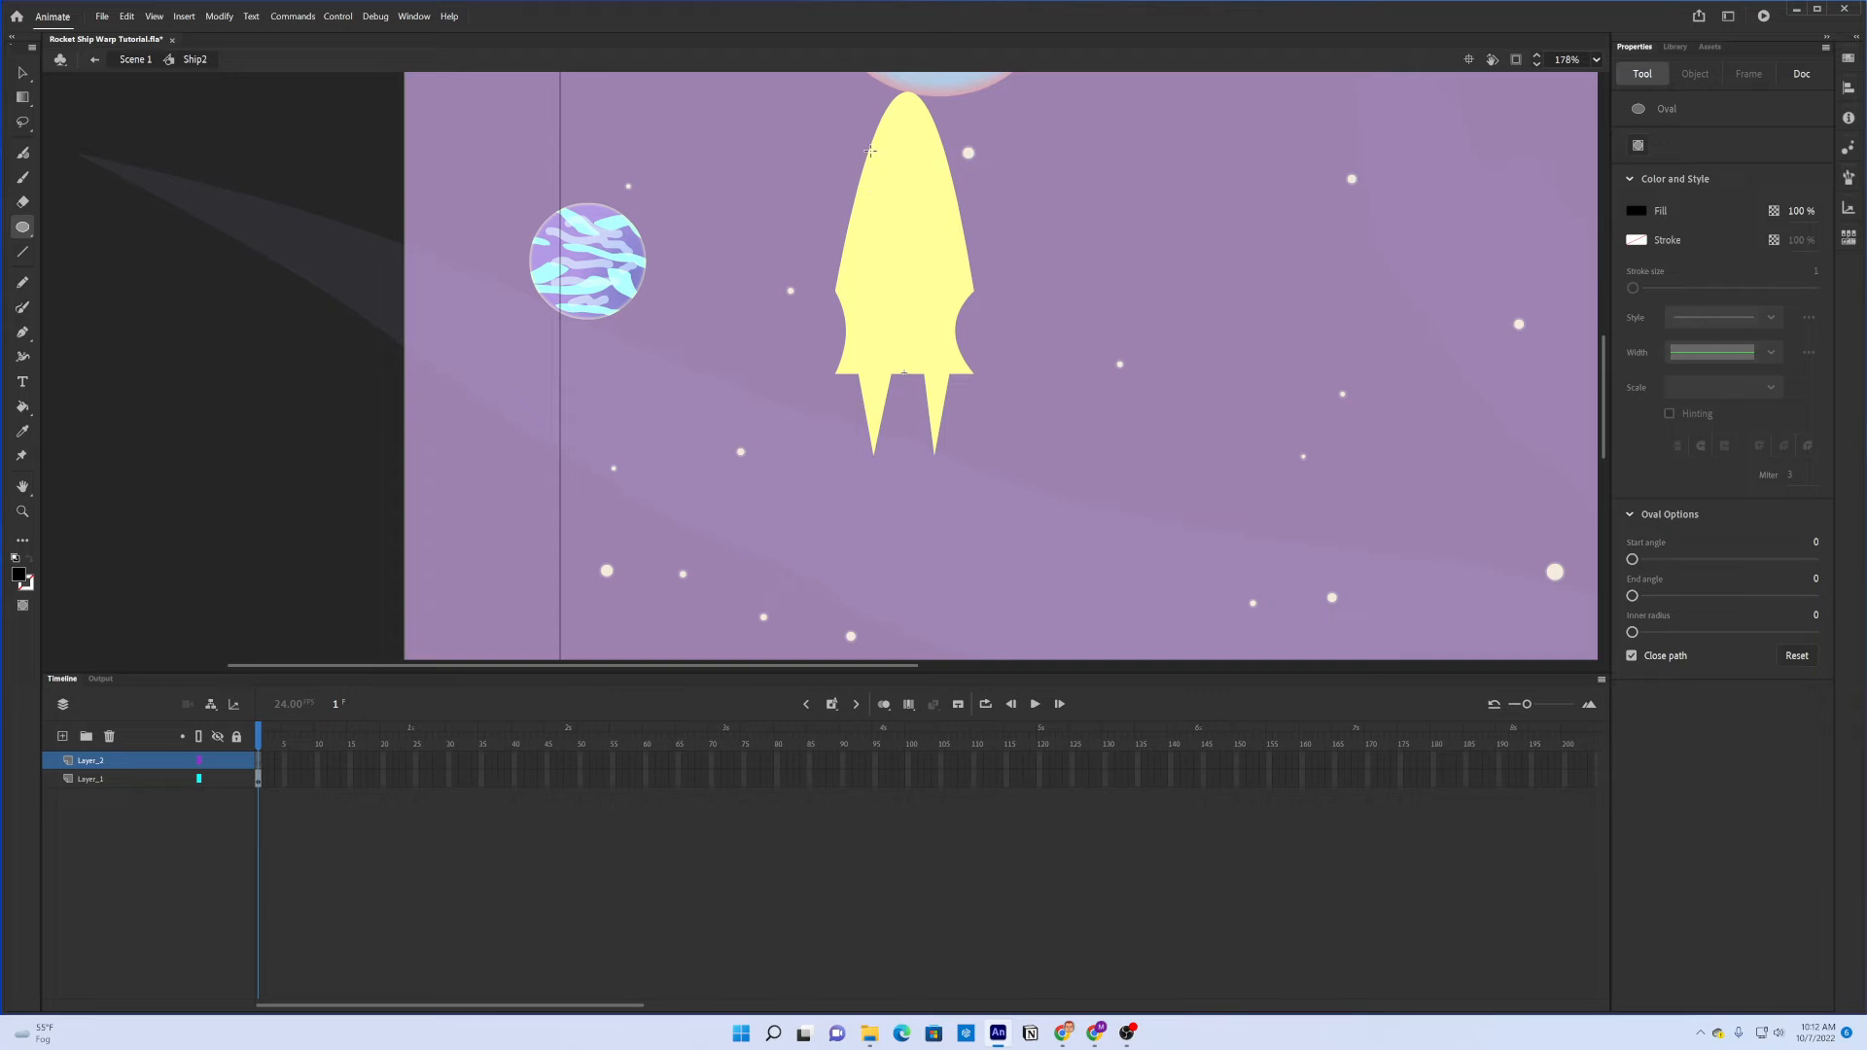
{"action": "left_click_drag", "start_coordinate": [876, 143], "coordinate": [938, 171]}
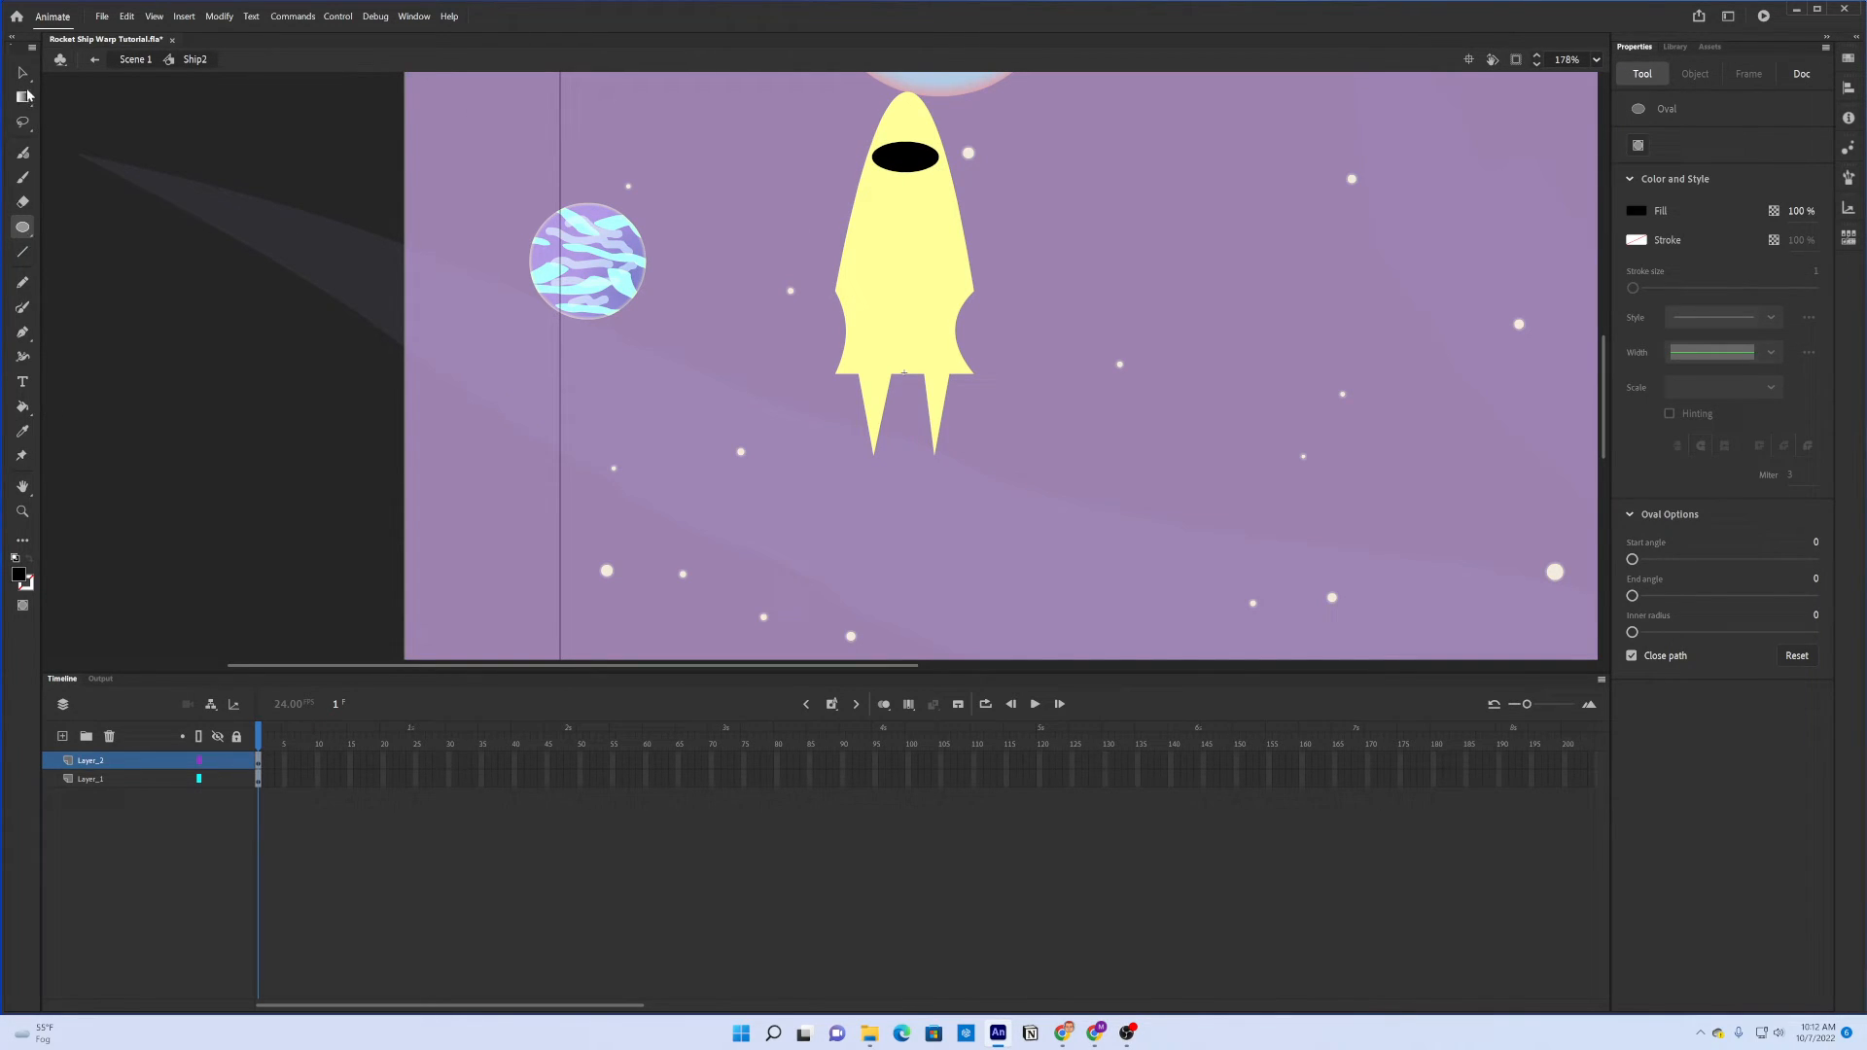
Bend the black oval's lower edge upward to form an arched window and center it on the ship's nose
{"action": "key", "text": "v"}
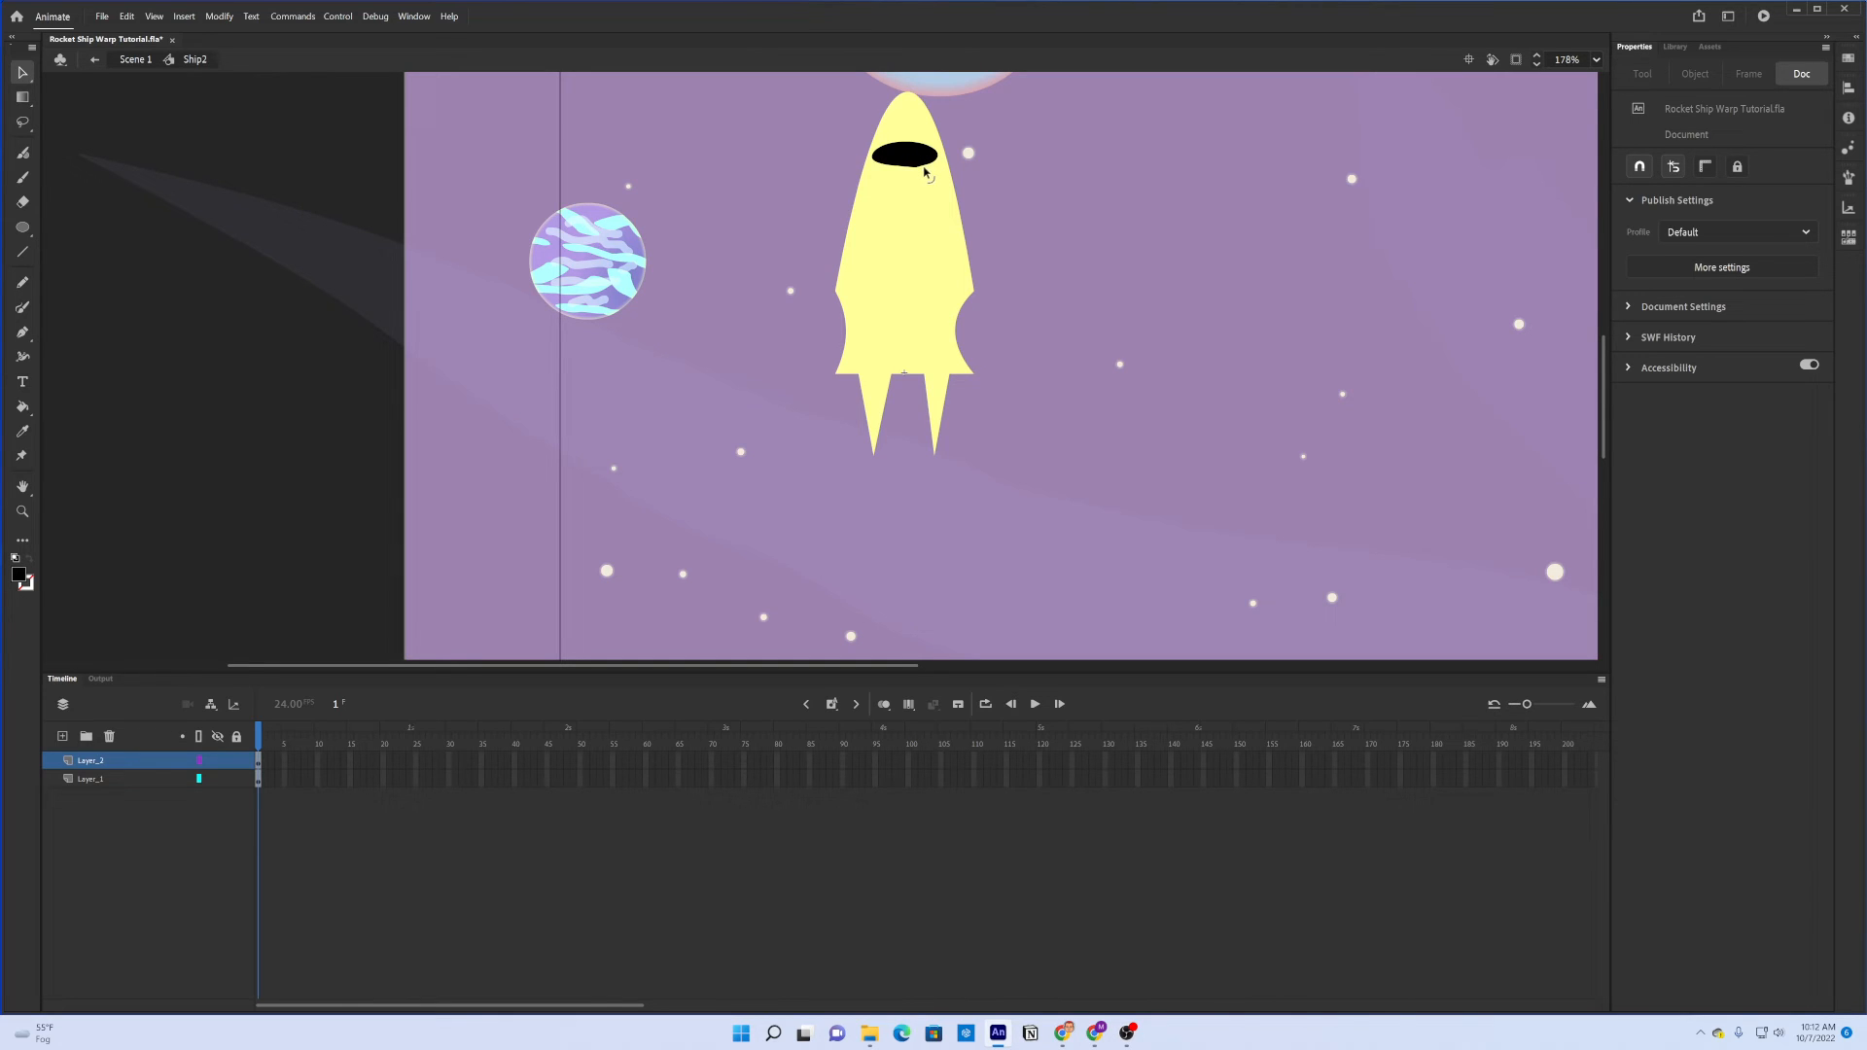
{"action": "left_click_drag", "start_coordinate": [913, 165], "coordinate": [931, 167]}
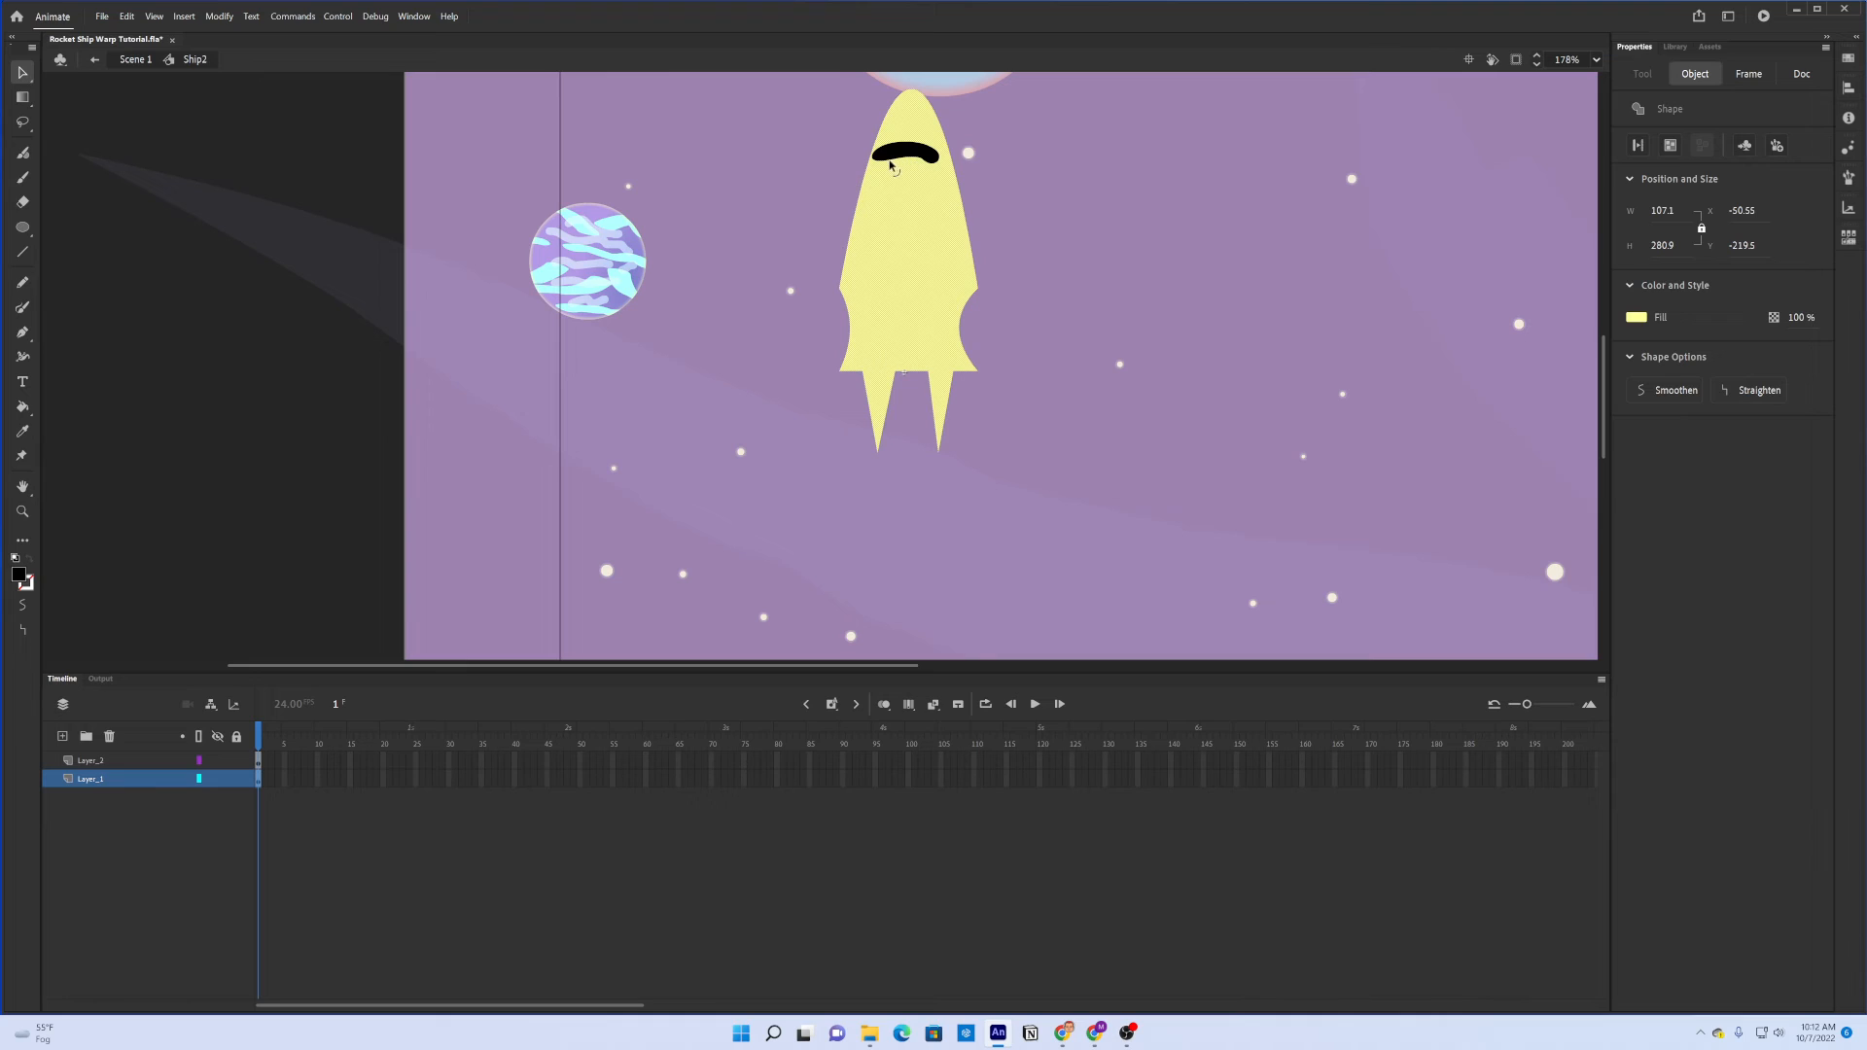
{"action": "left_click", "coordinate": [897, 160]}
{"action": "left_click_drag", "start_coordinate": [902, 153], "coordinate": [903, 152]}
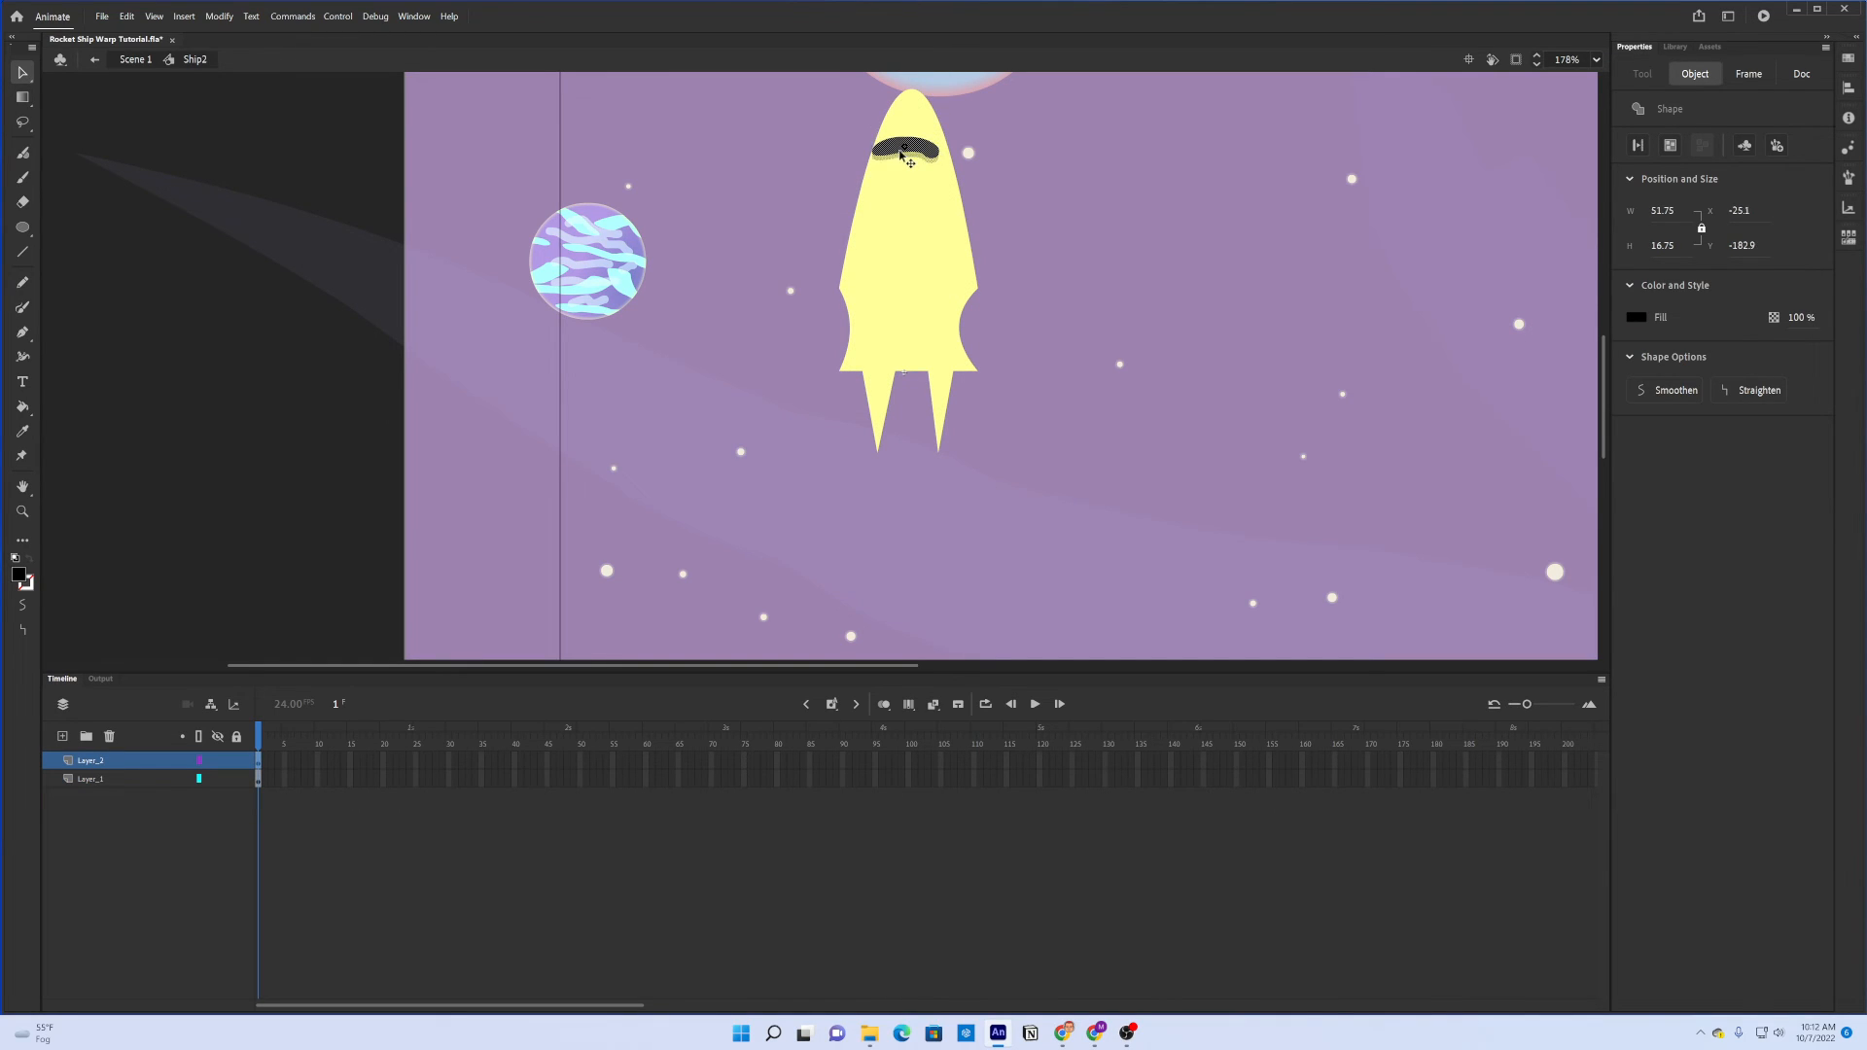
{"action": "left_click", "coordinate": [1157, 154]}
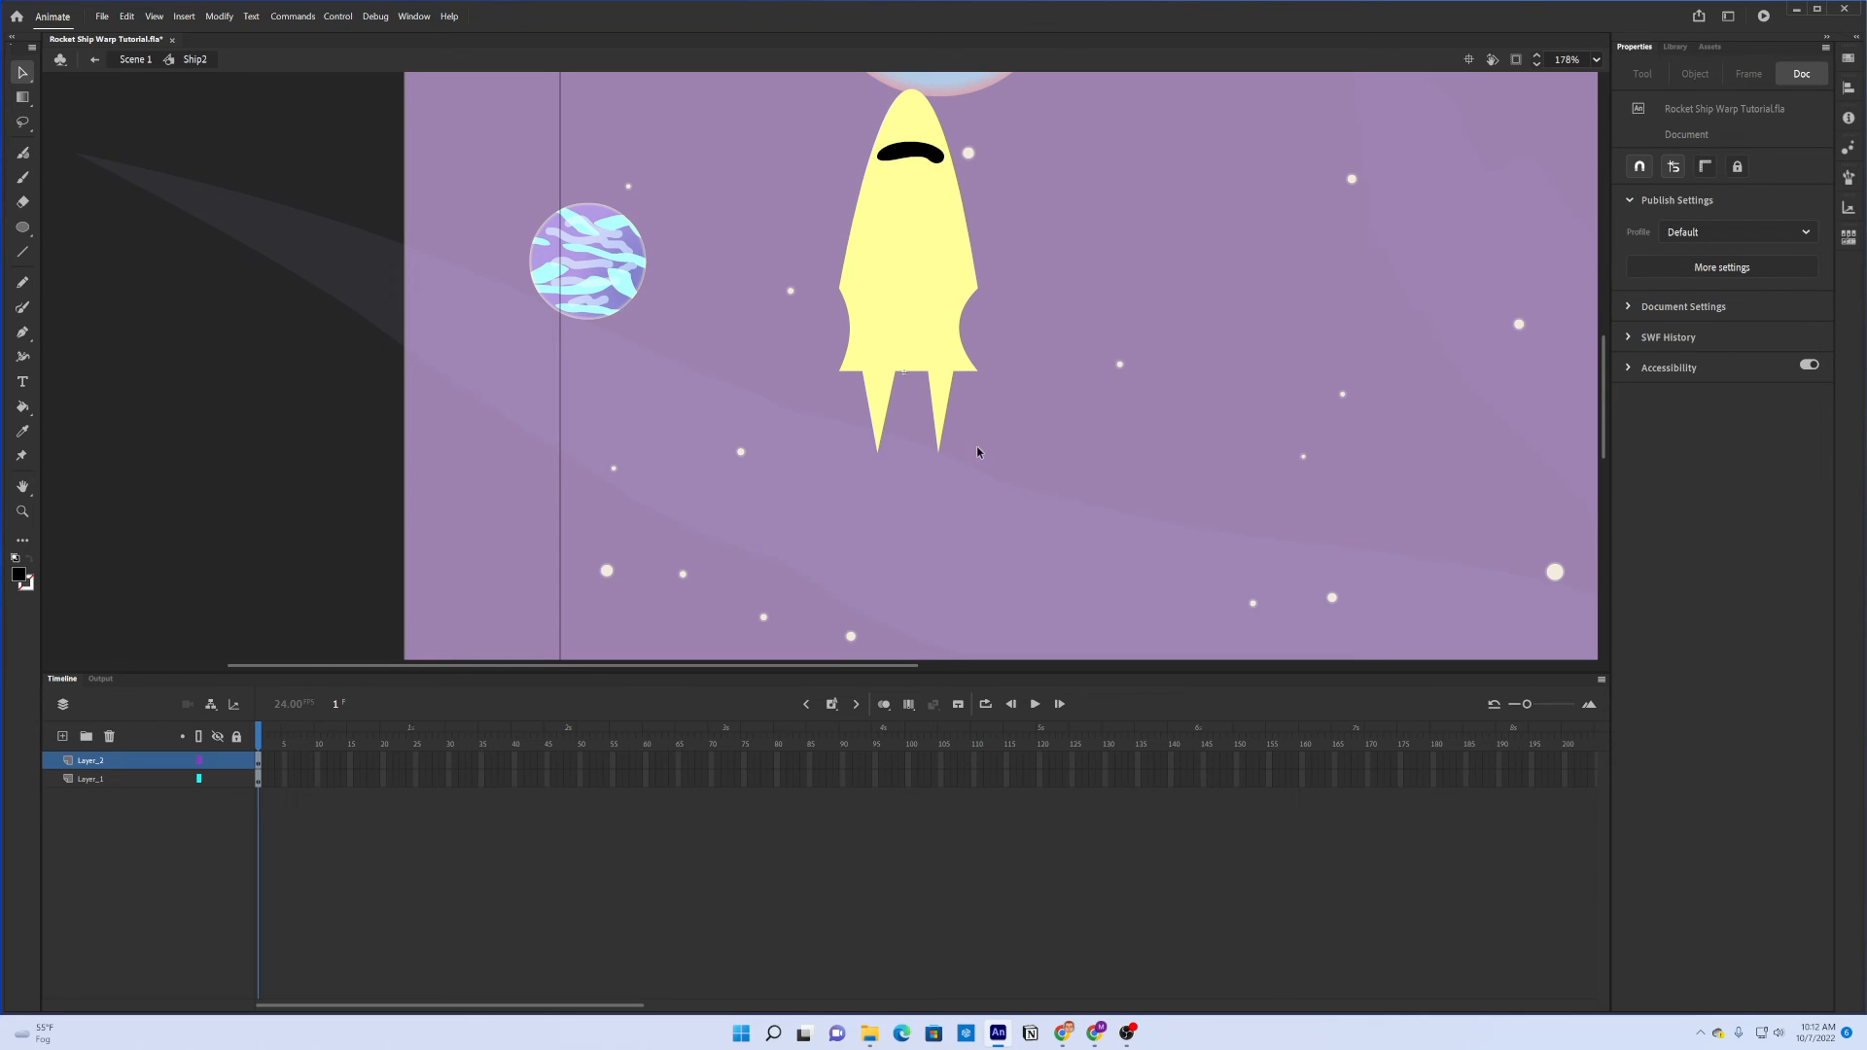